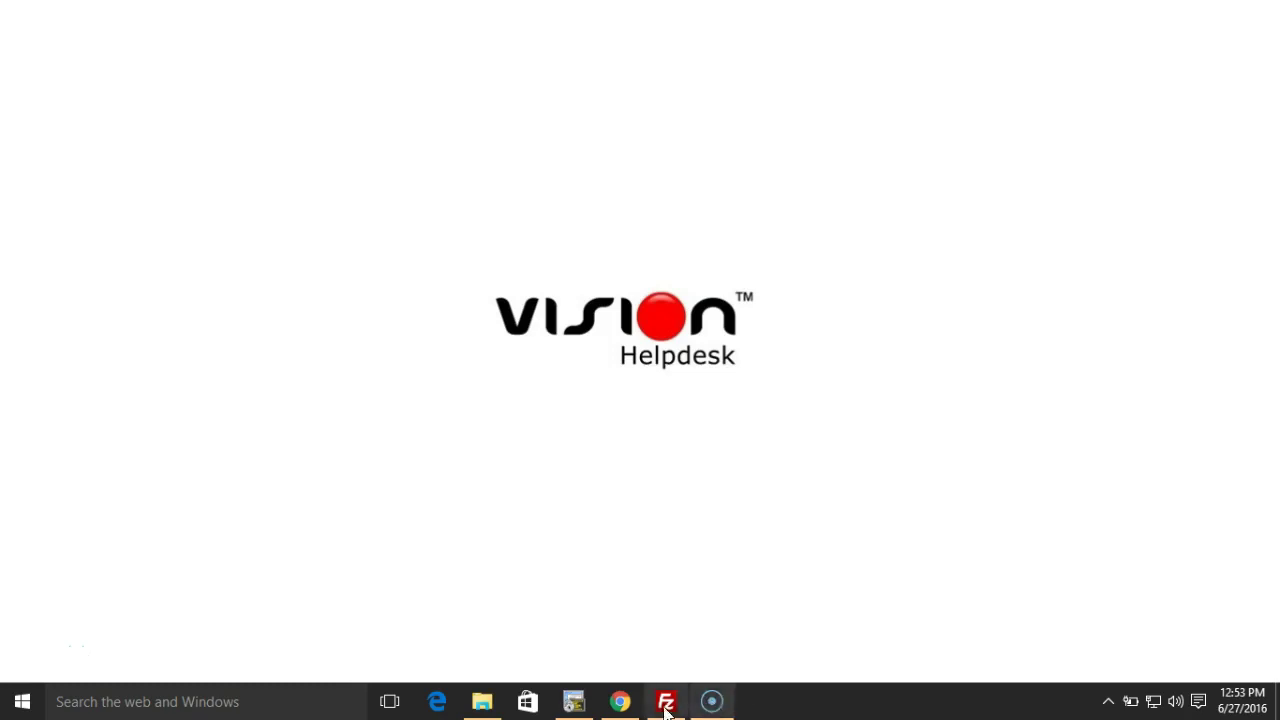
Step: In Chrome, check the installed version on the helpdesk's License settings page and browse the Vision Helpdesk releases blog for the latest version
left_click(632, 702)
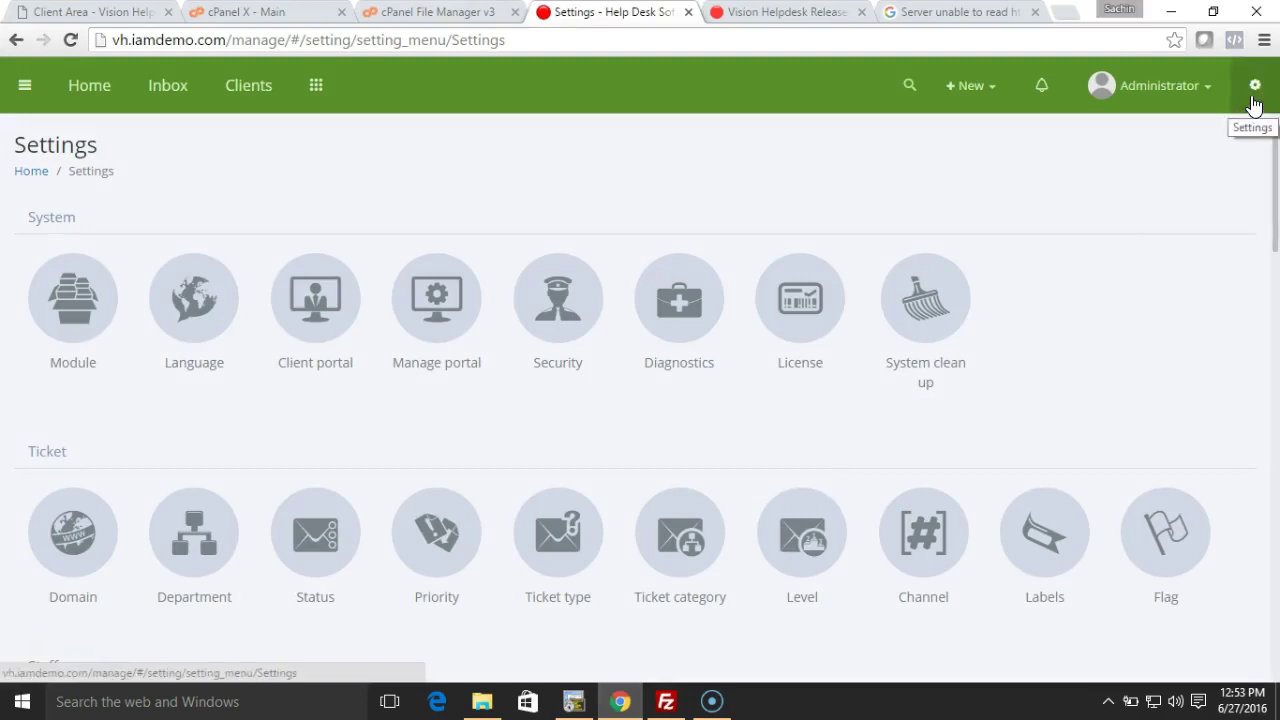
left_click(788, 324)
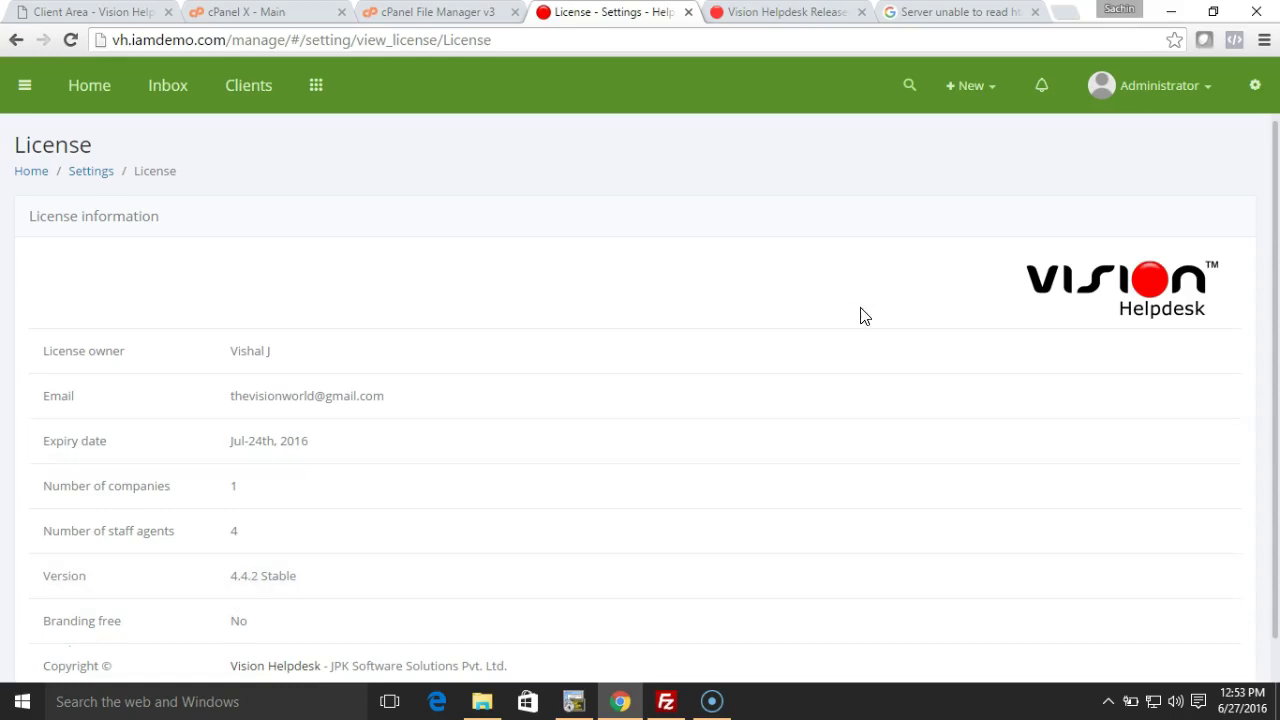
left_click(814, 14)
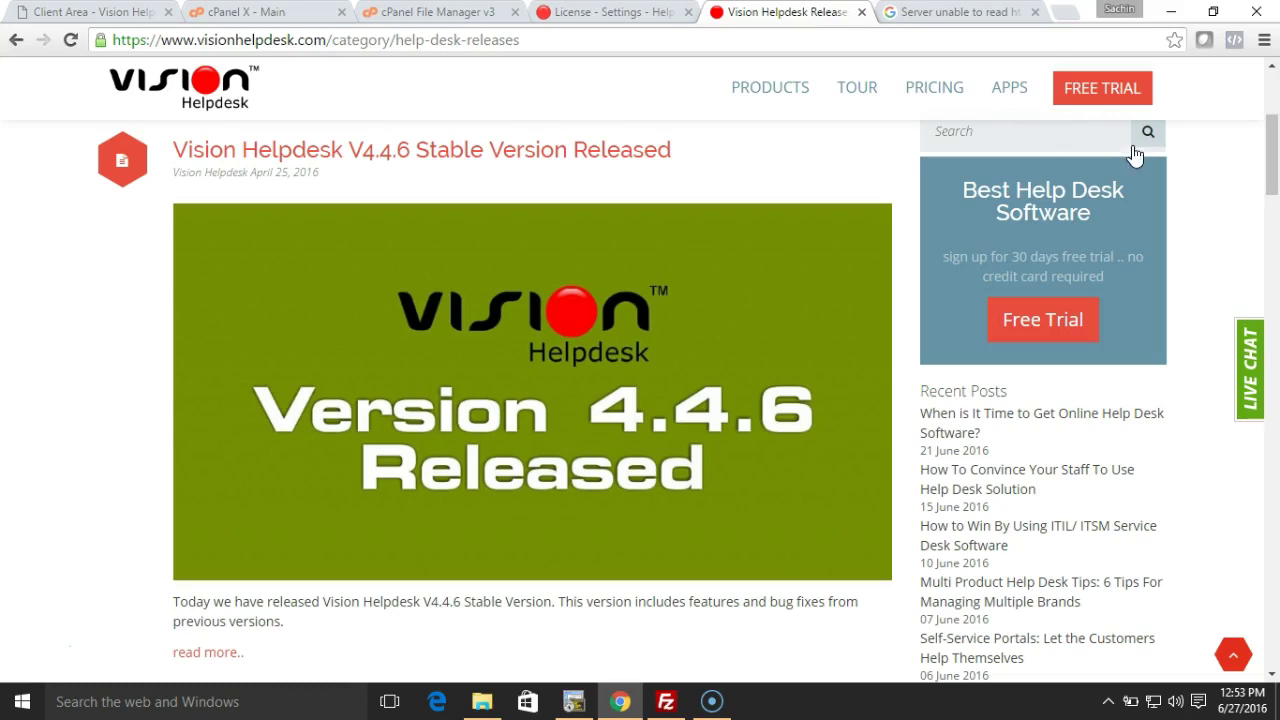
left_click_drag(1275, 165, 1265, 285)
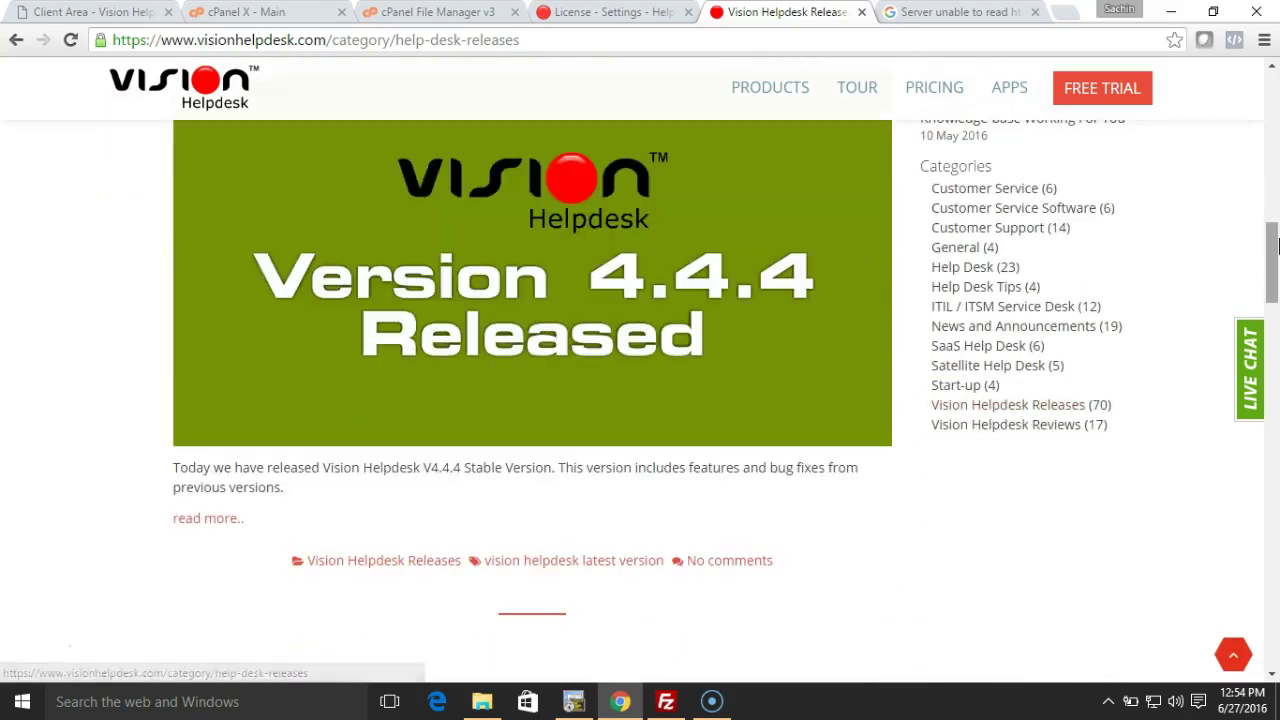
left_click_drag(1270, 268, 1275, 155)
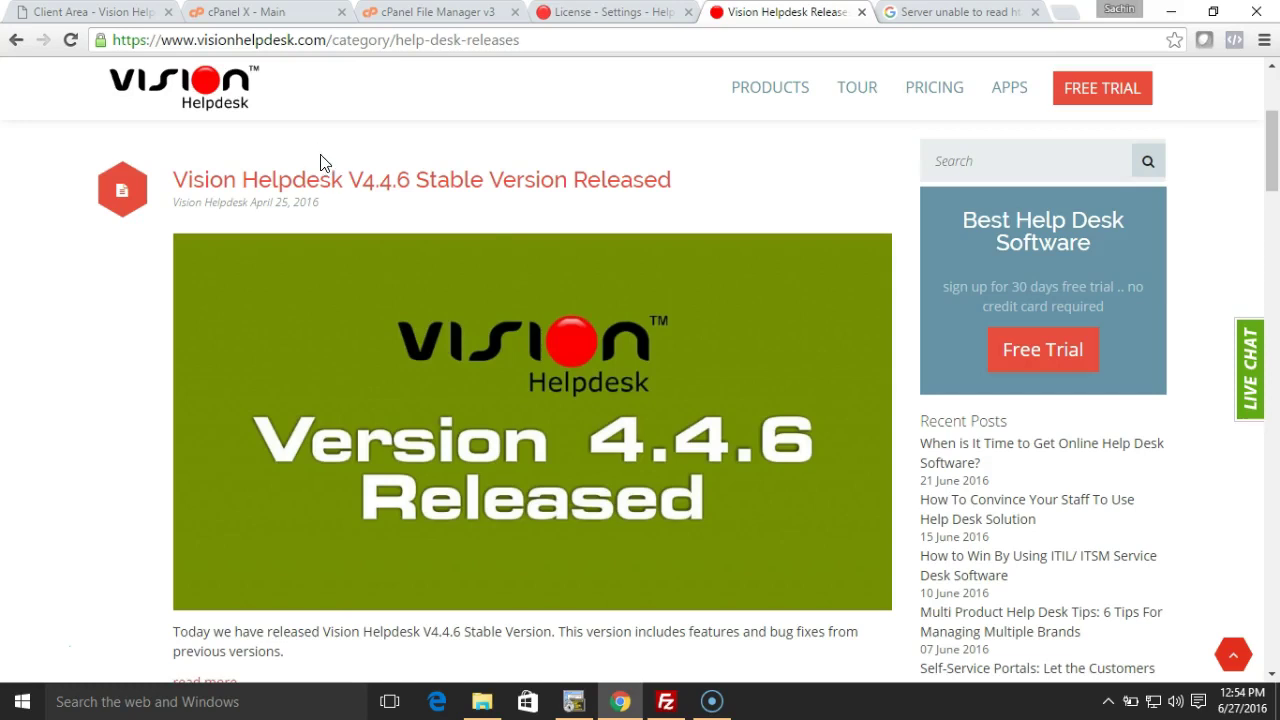
Step: In the Vision Helpdesk client area, open the downloads of the Help Desk 30 Day's Download Trial service and review the available PHP packages
left_click(106, 12)
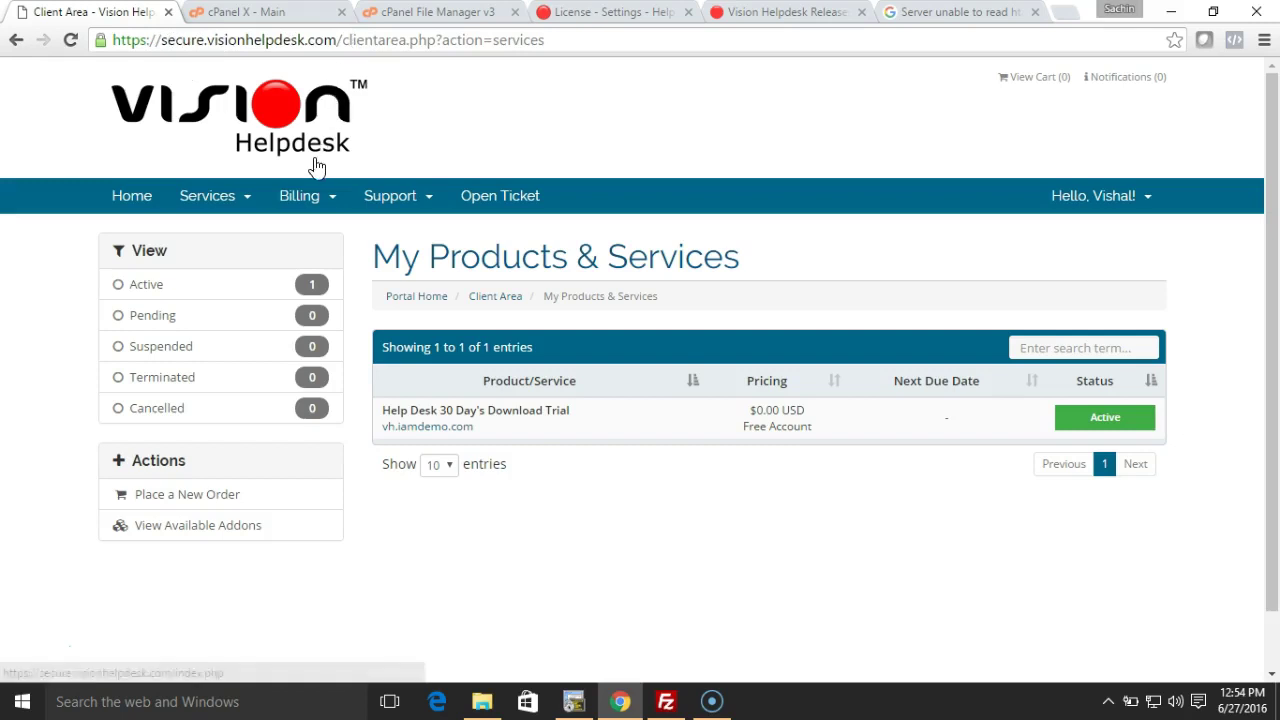
left_click(231, 198)
left_click(264, 236)
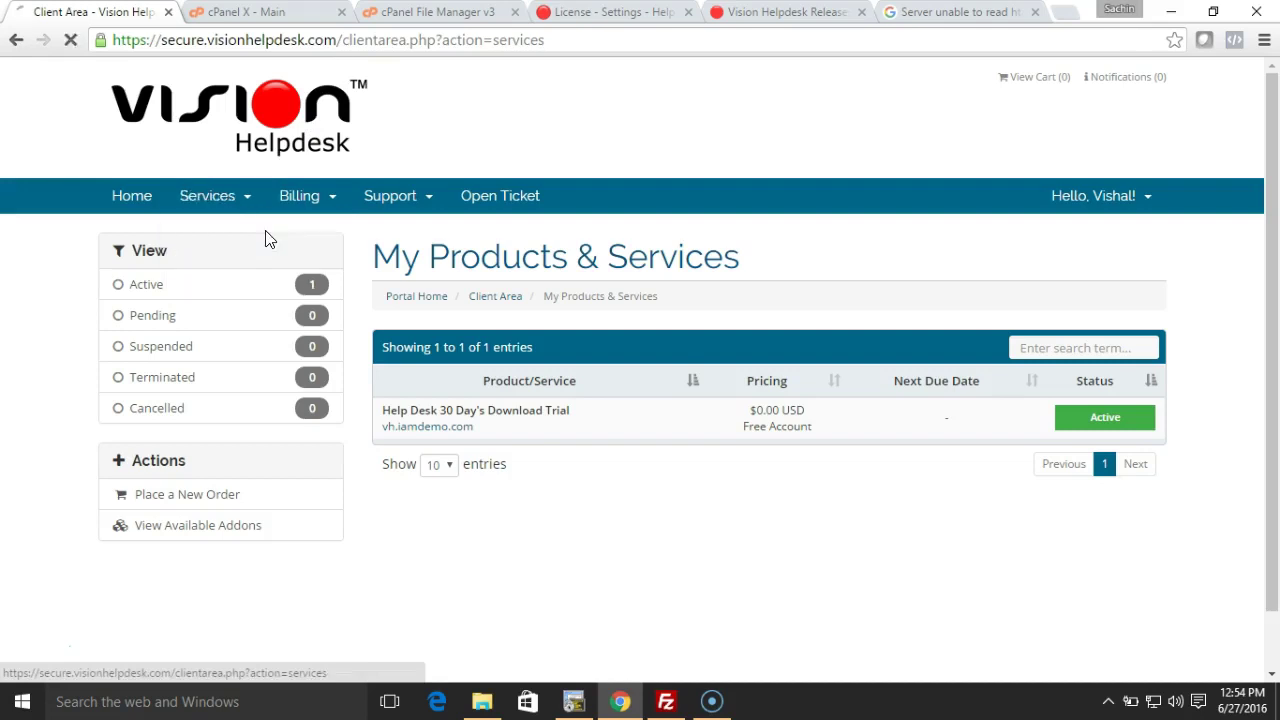
left_click(539, 418)
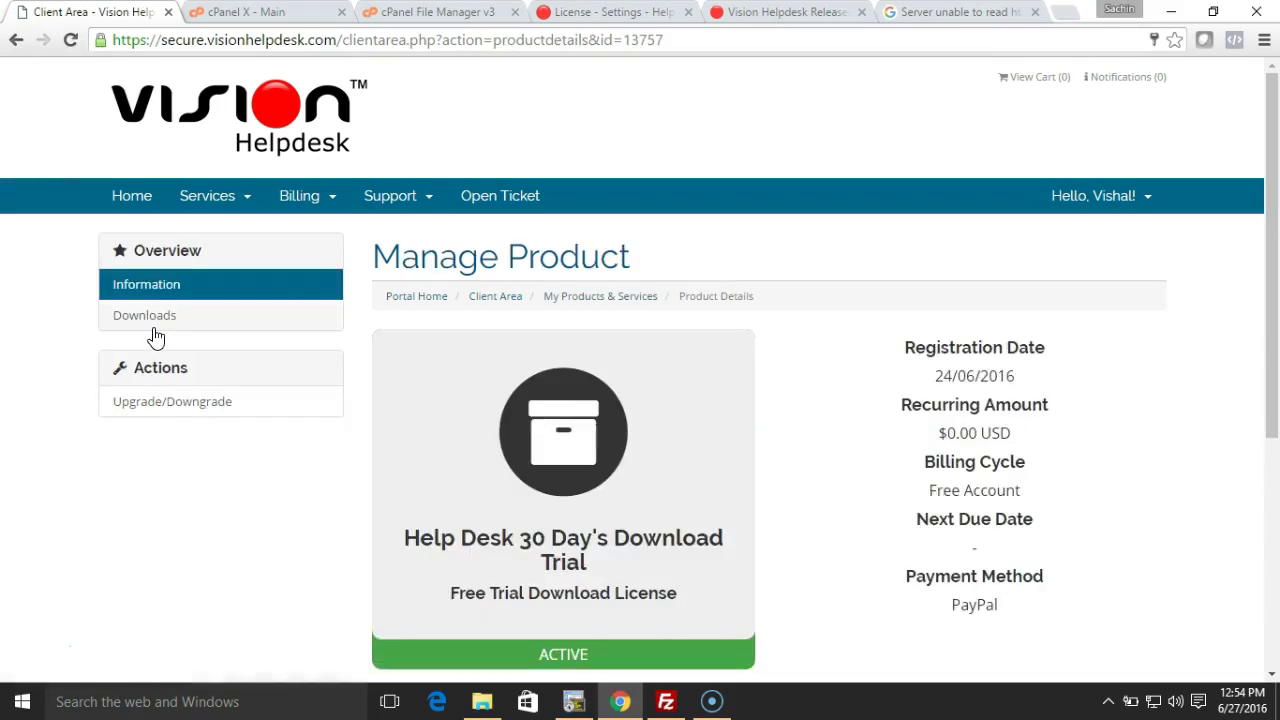
left_click(157, 320)
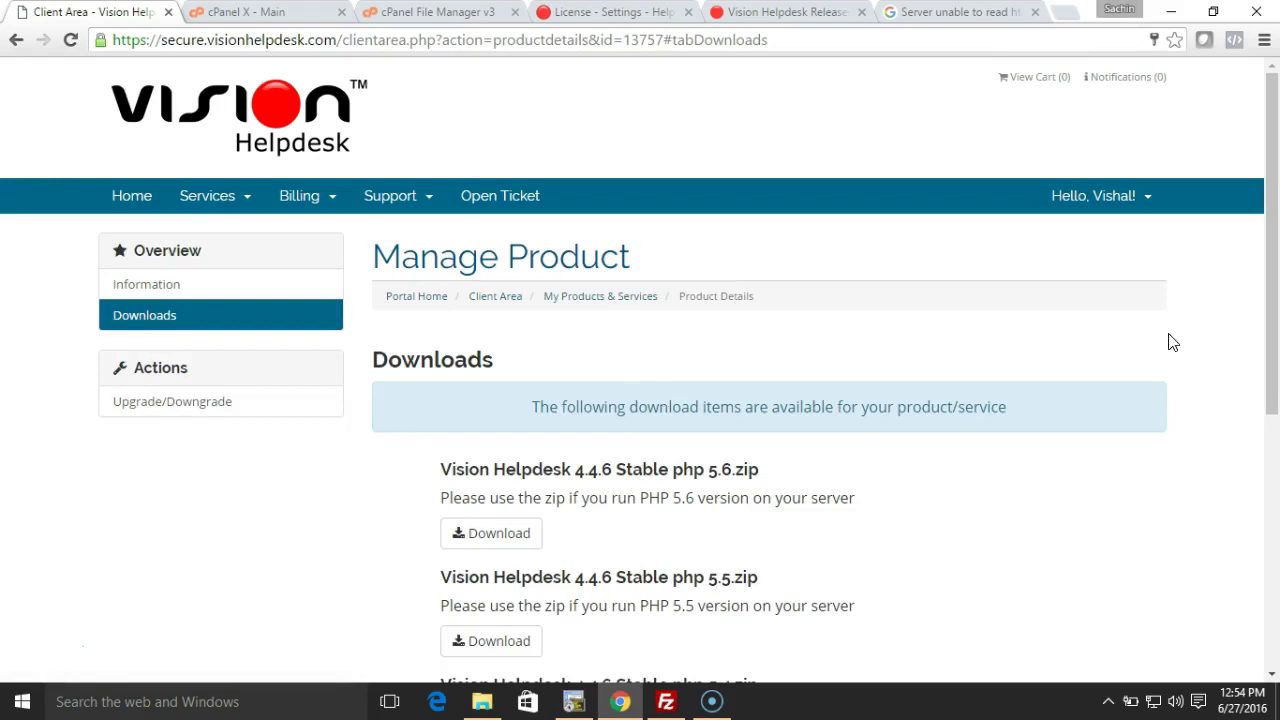
left_click_drag(1276, 262, 1275, 447)
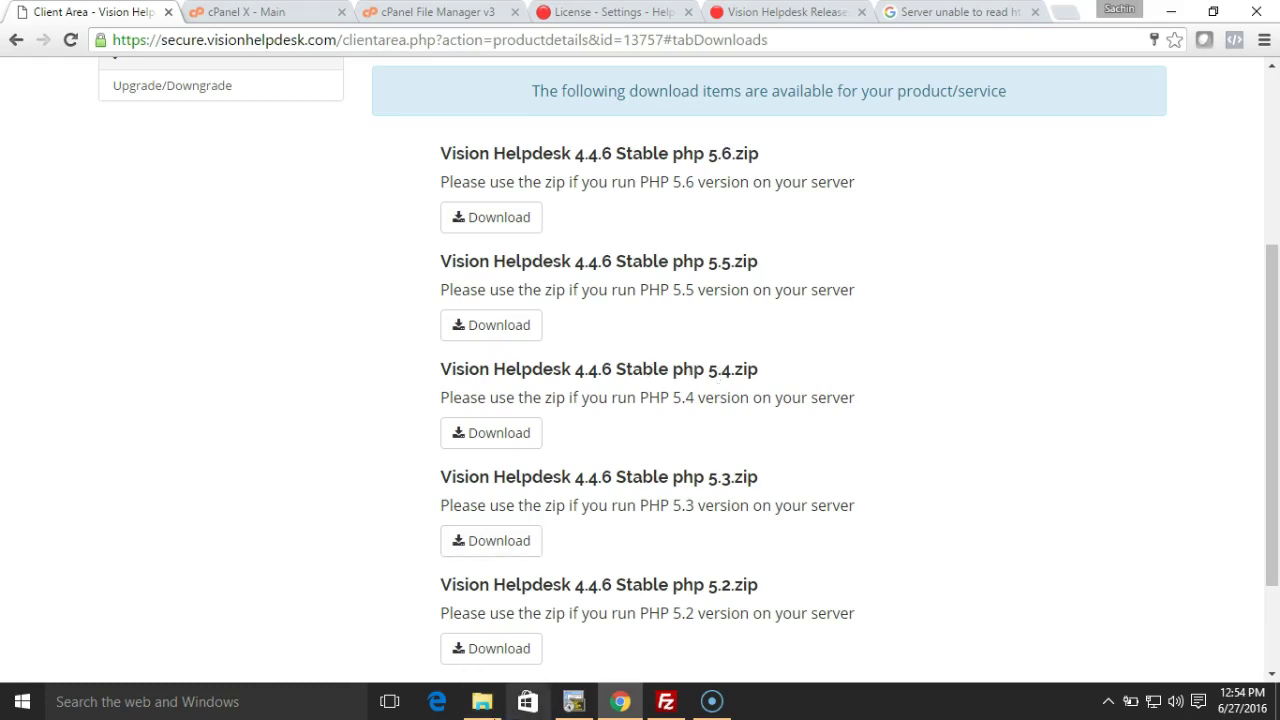
Step: Switch to File Explorer and open the upload folder inside the extracted VisionHelpdesk4.4.6Stablephp5.4 folder on Local Disk (D:)
left_click(482, 701)
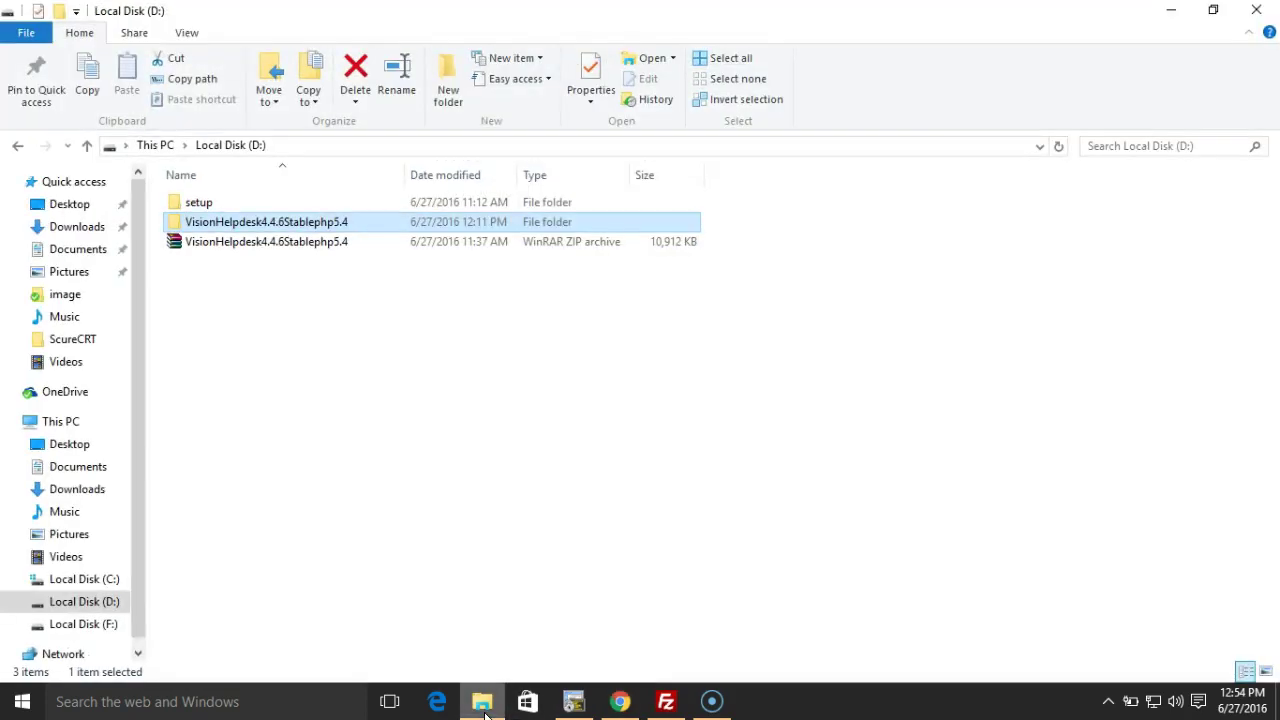
left_click(326, 245)
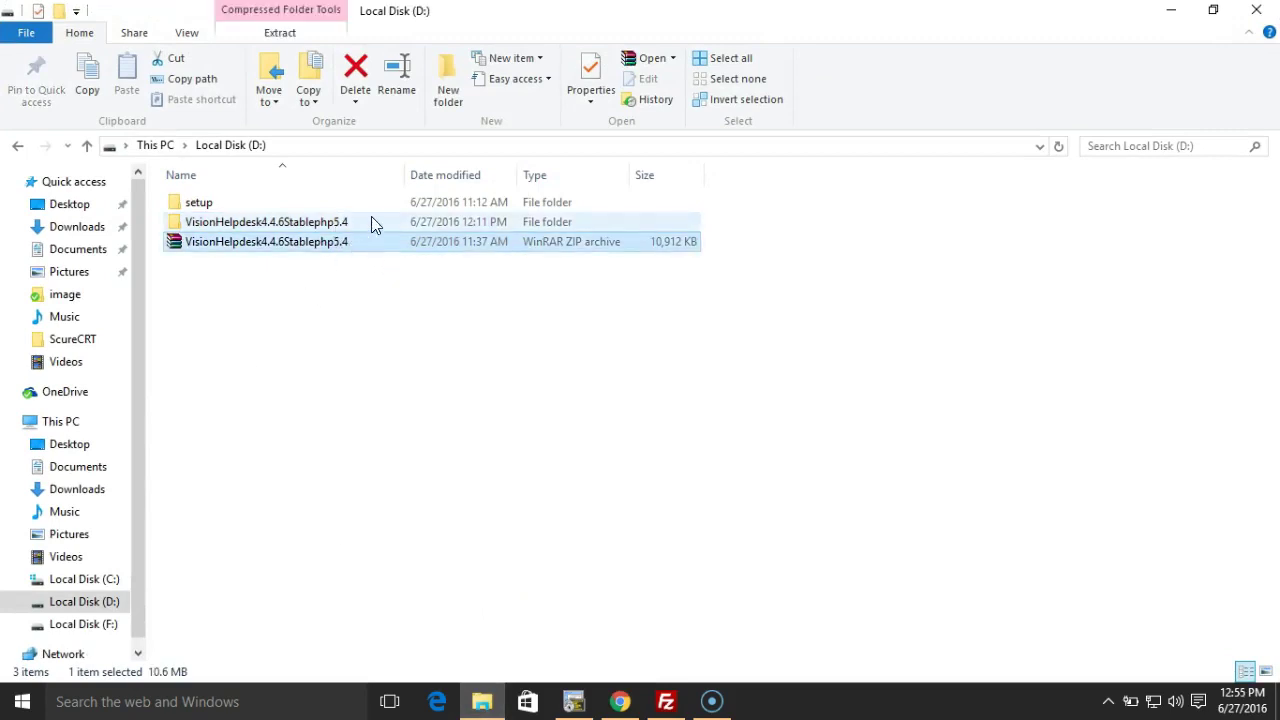
double_click(362, 222)
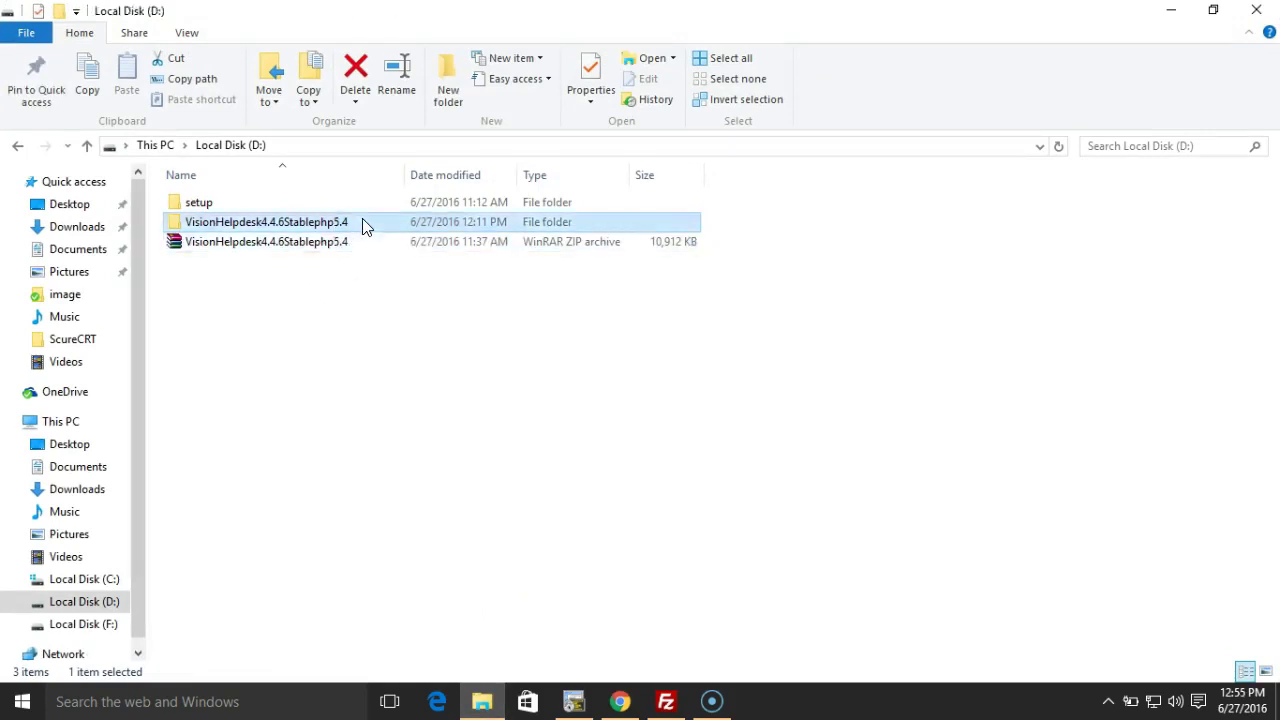
double_click(313, 205)
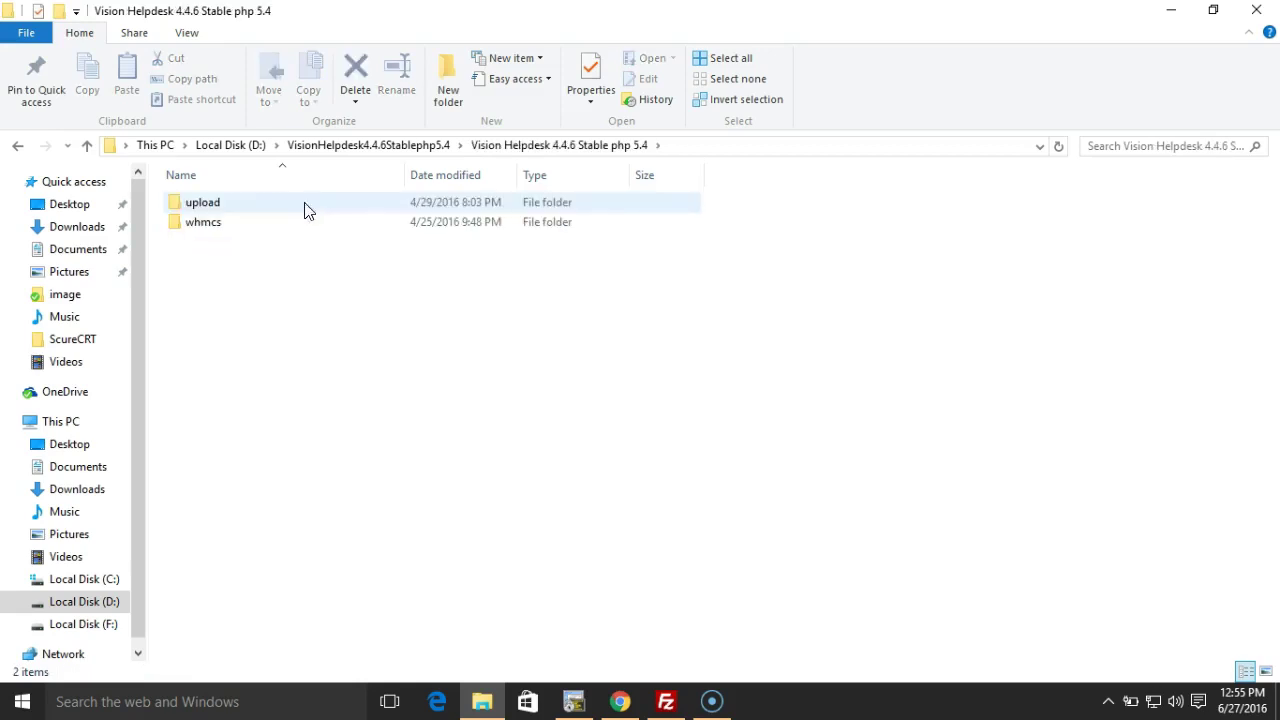
left_click(255, 212)
double_click(255, 212)
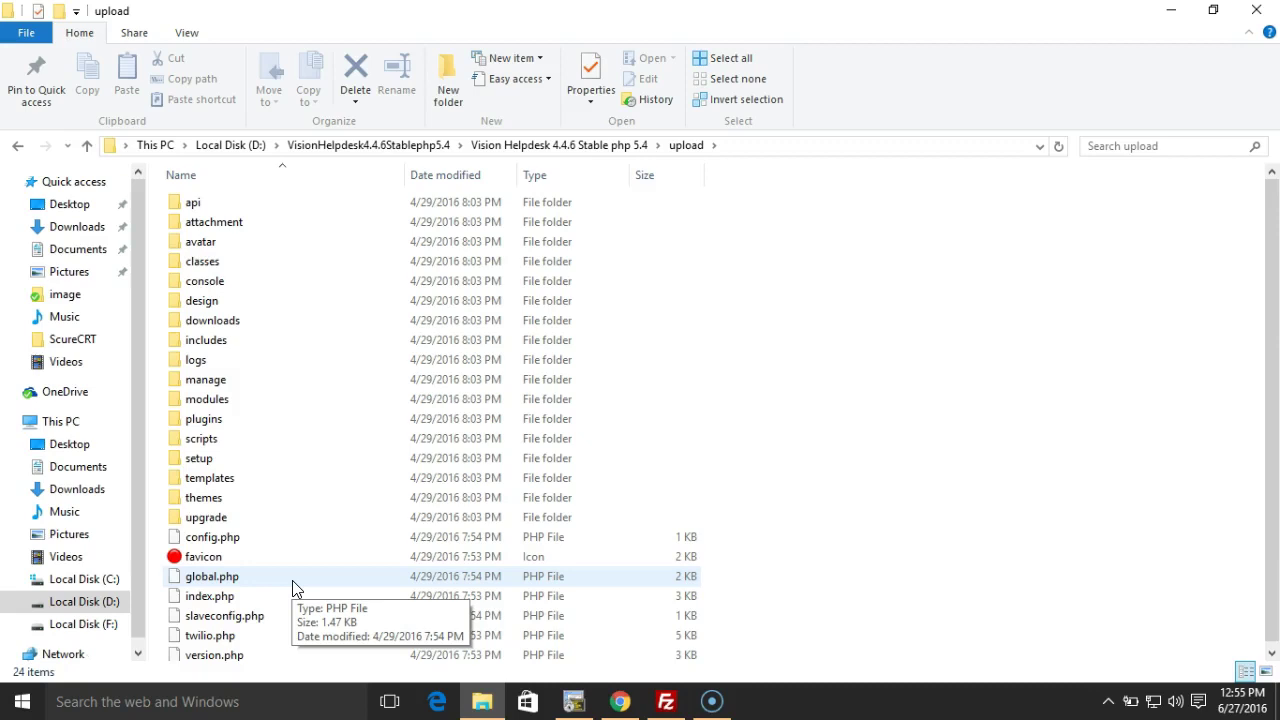
Step: Look over the remote site's root folders in FileZilla and return to the downloads page in Chrome
left_click(665, 702)
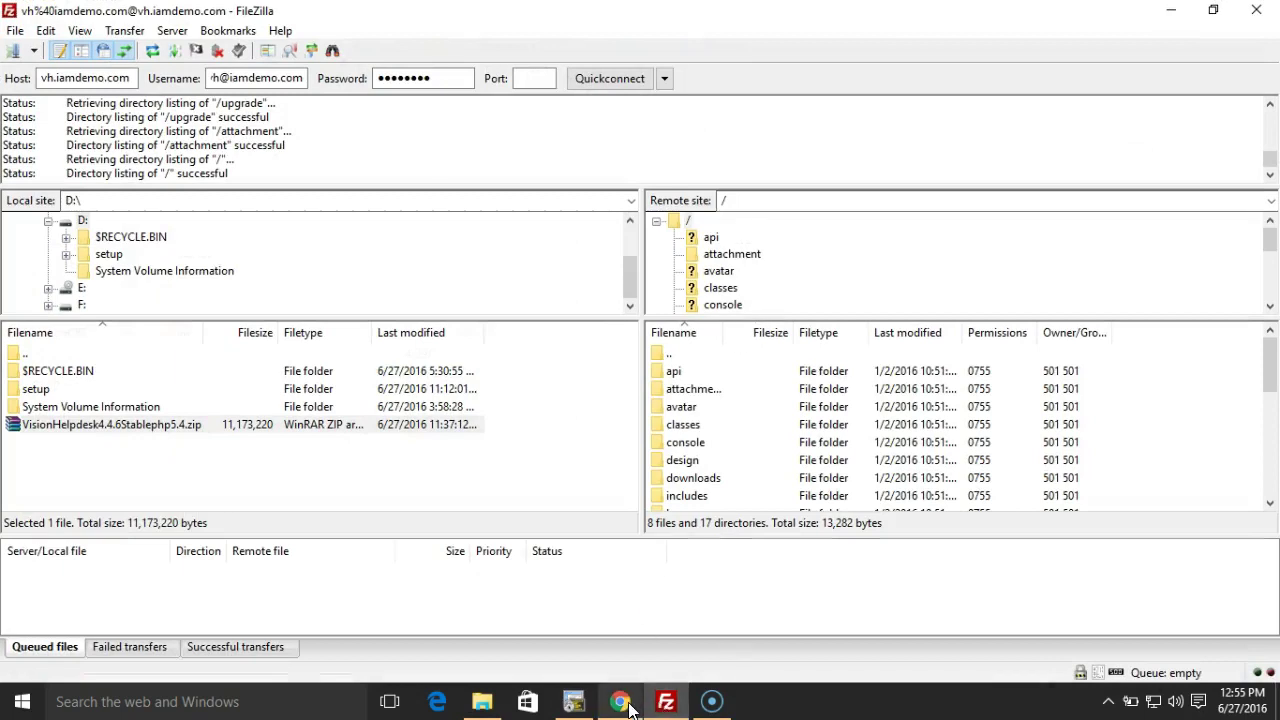
mouse_move(628, 706)
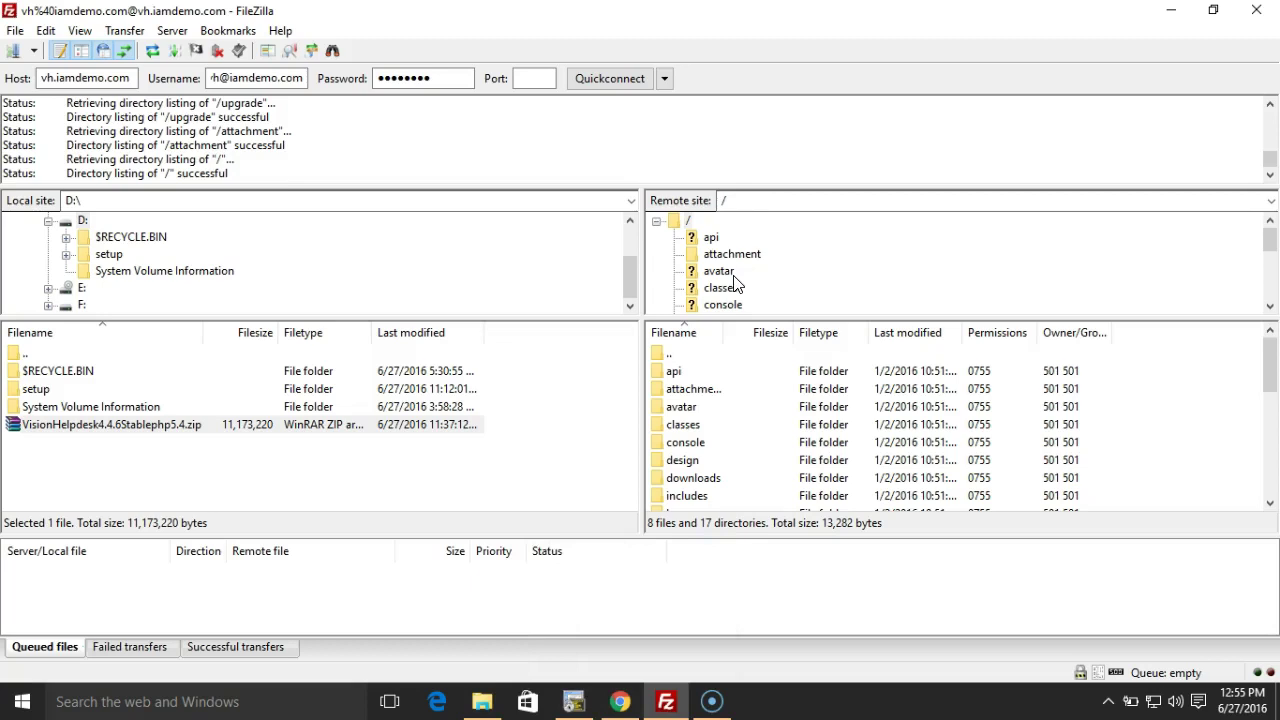
left_click(620, 702)
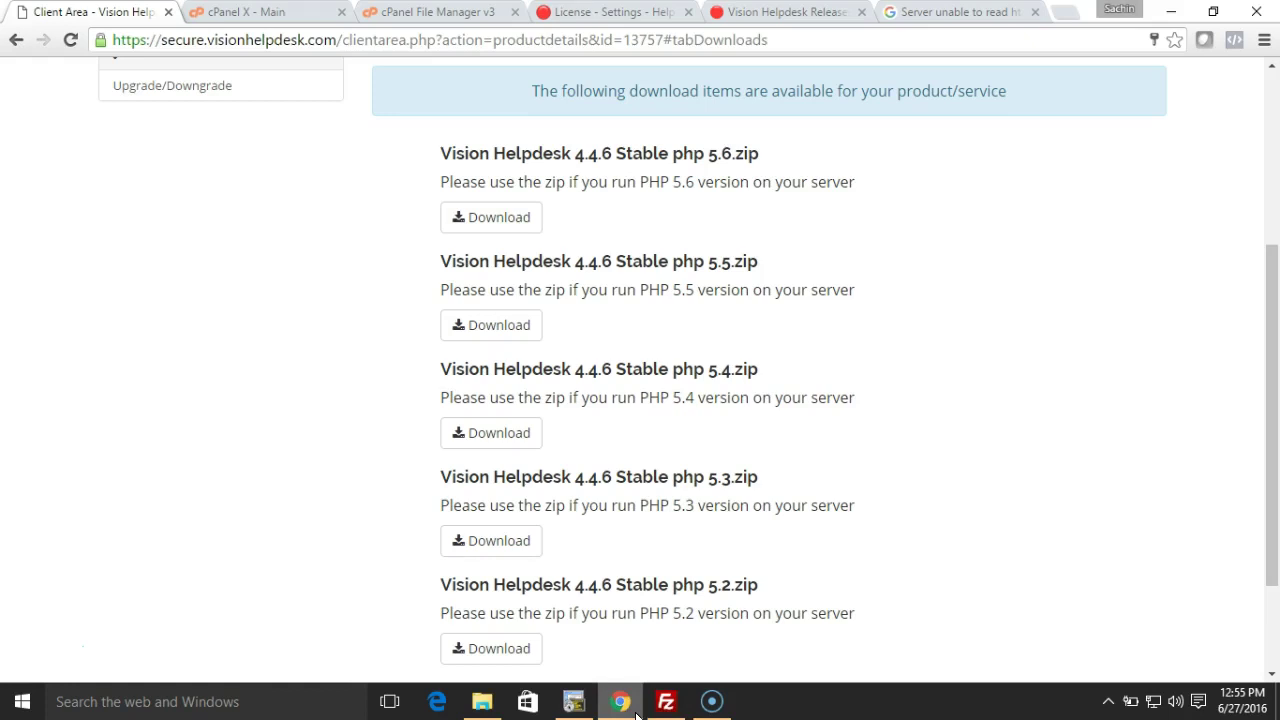
Step: Switch to File Explorer and delete the attachment, logs and setup folders plus config.php and slaveconfig.php from the upload folder
left_click(483, 703)
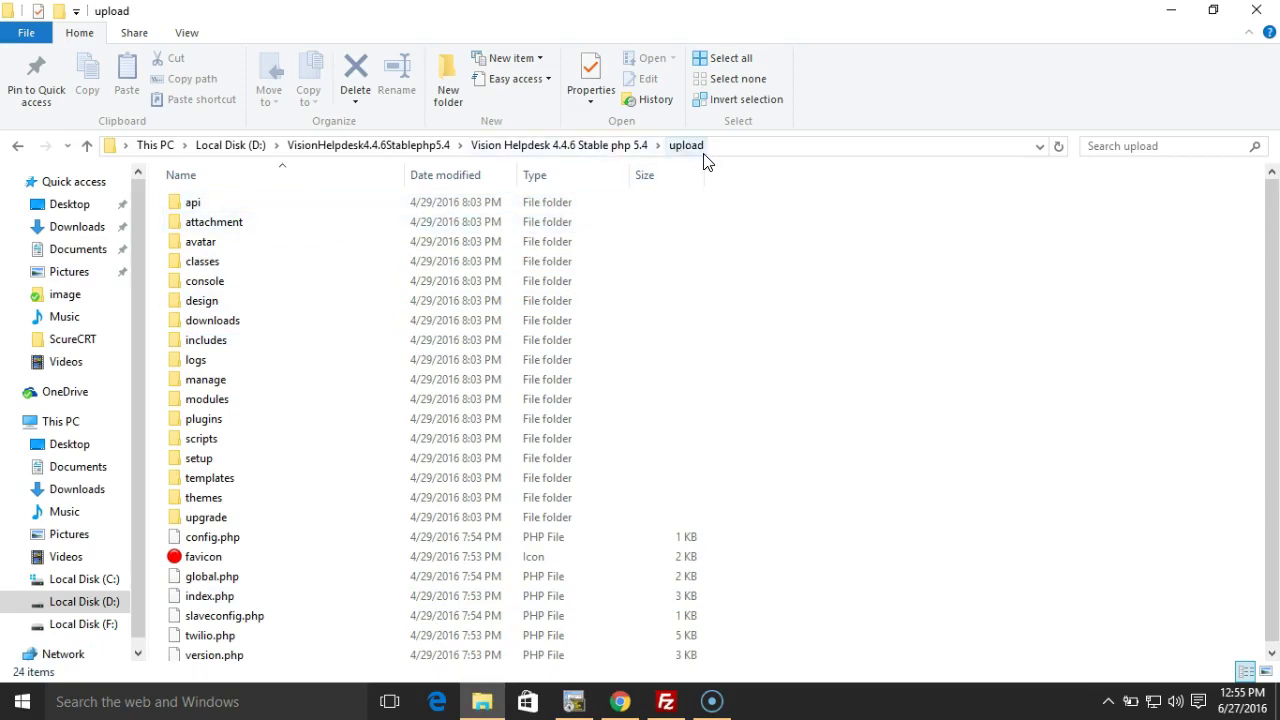
left_click(257, 229)
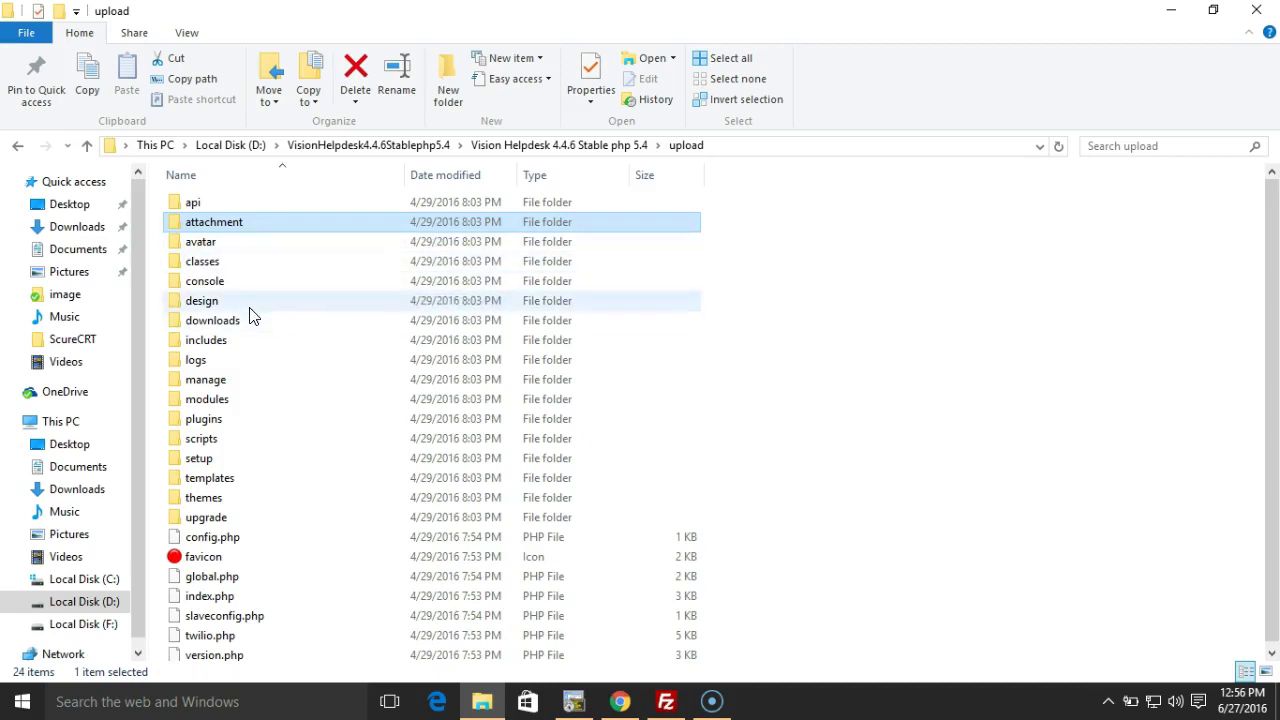
left_click(243, 361, "ctrl")
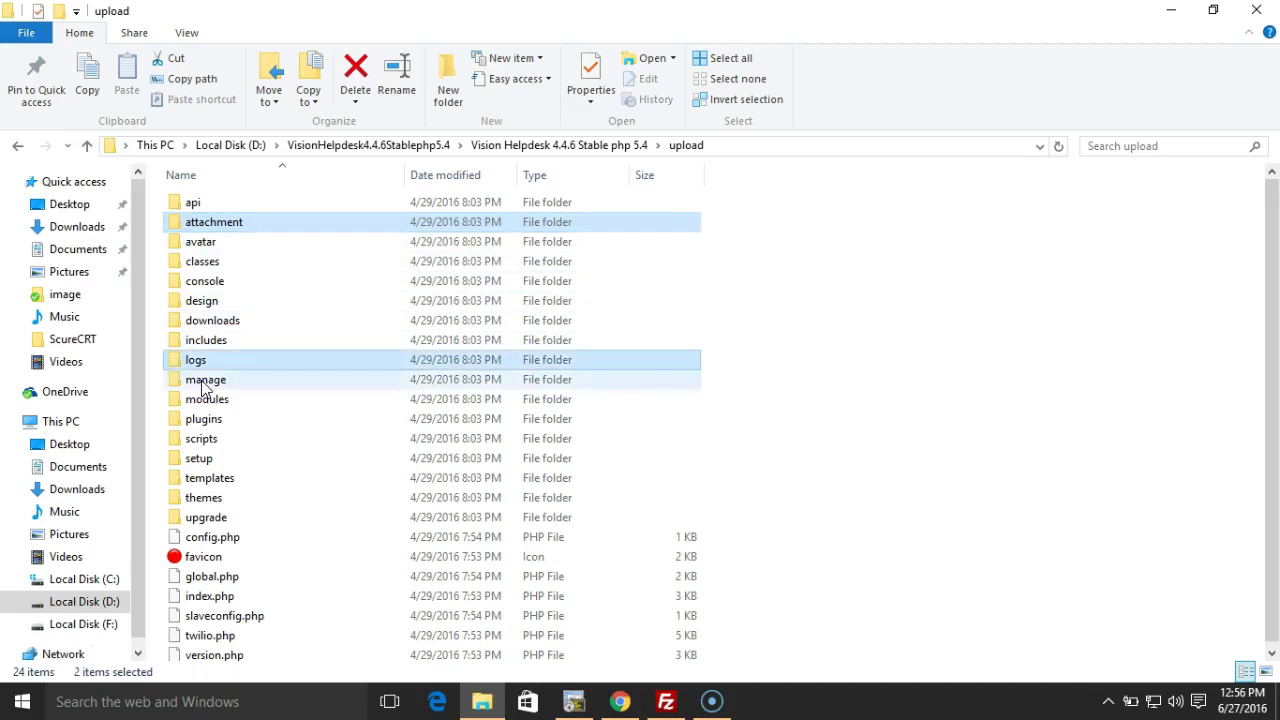
left_click(249, 463, "ctrl")
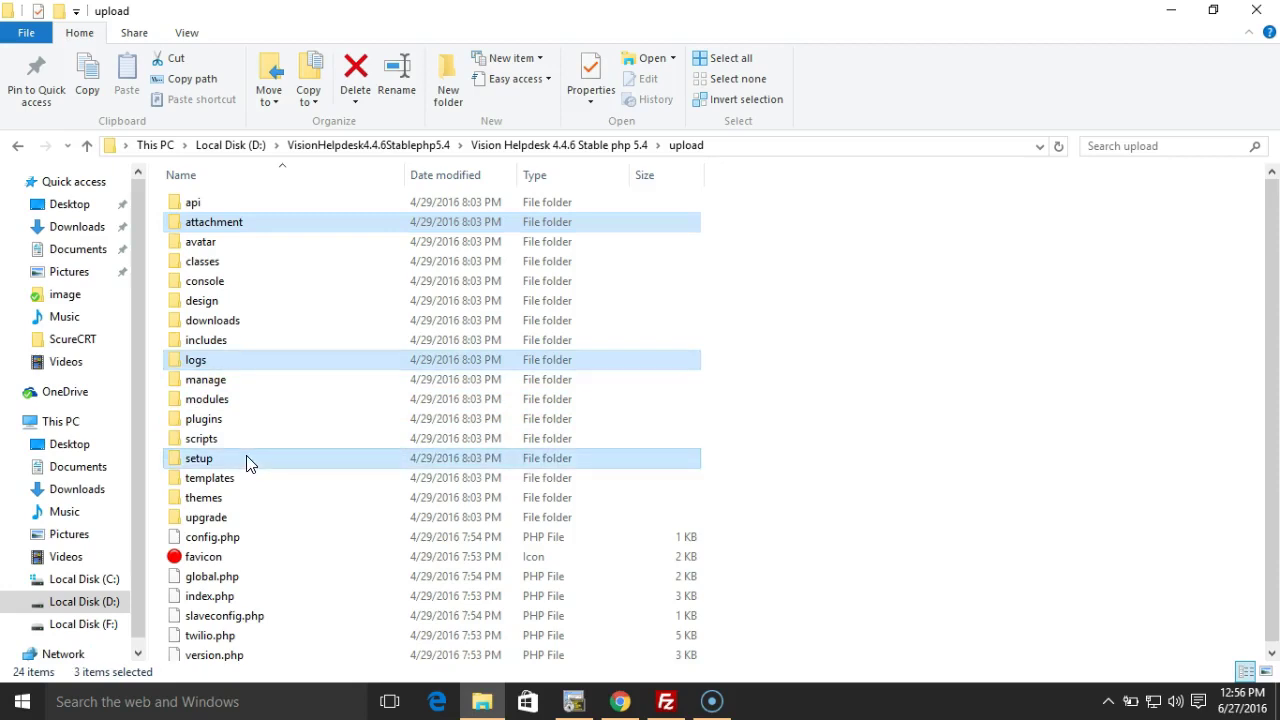
left_click(269, 542, "ctrl")
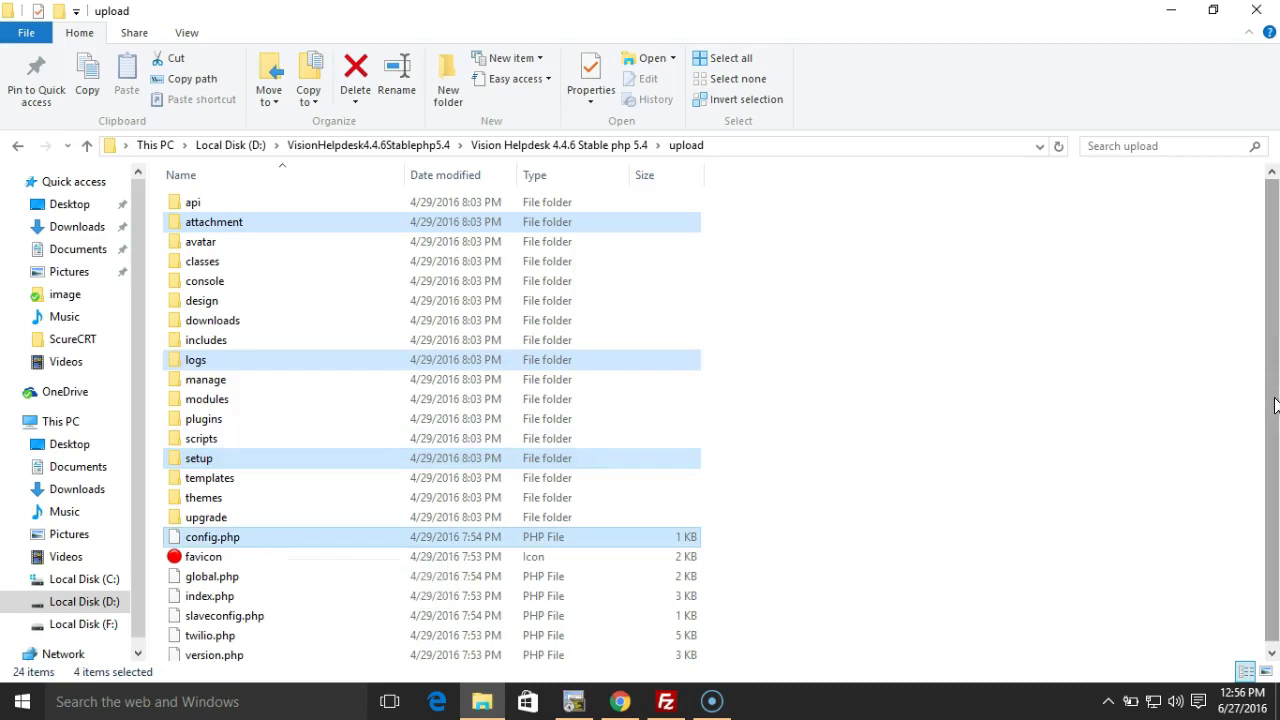
scroll(1276, 435, "down", 1)
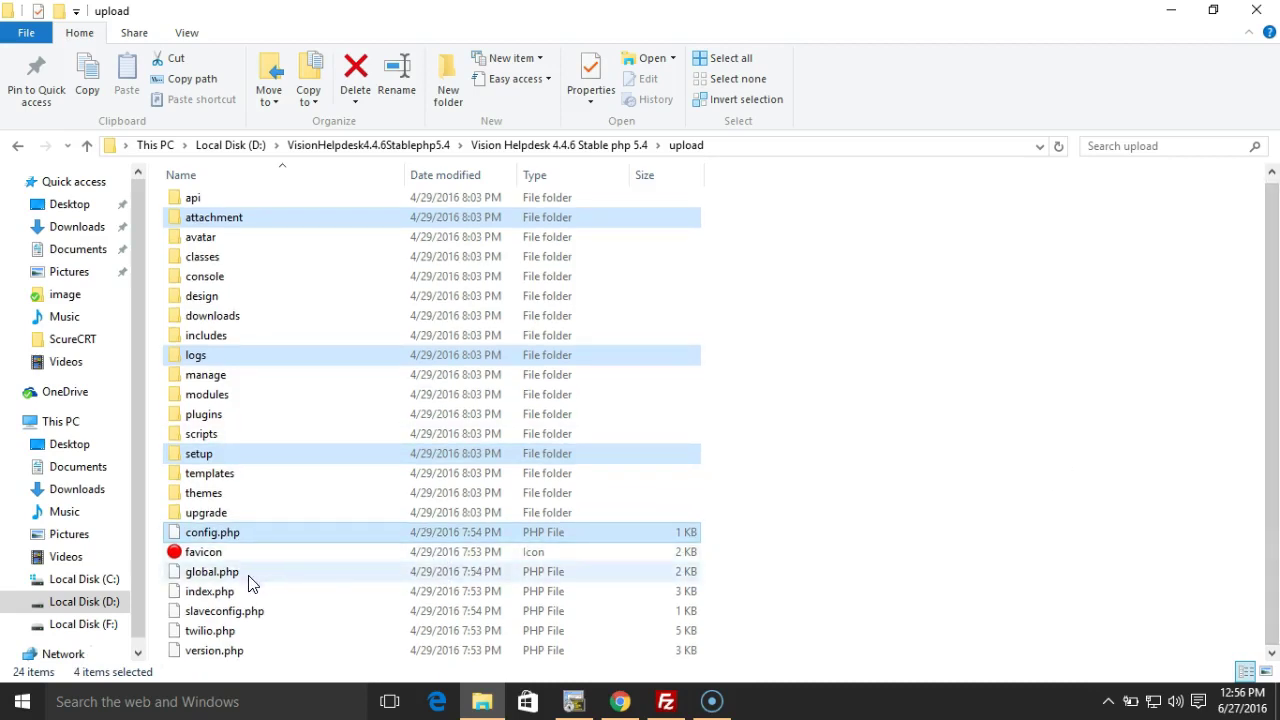
left_click(282, 618, "ctrl")
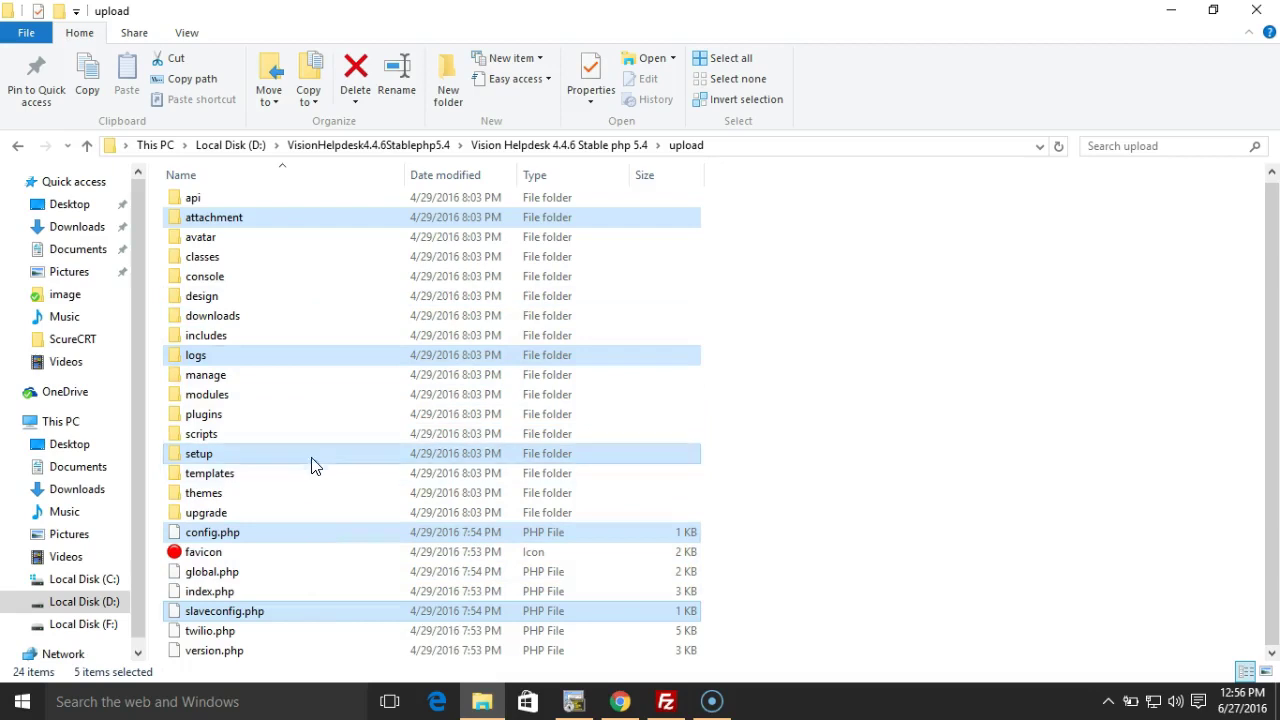
left_click(357, 80)
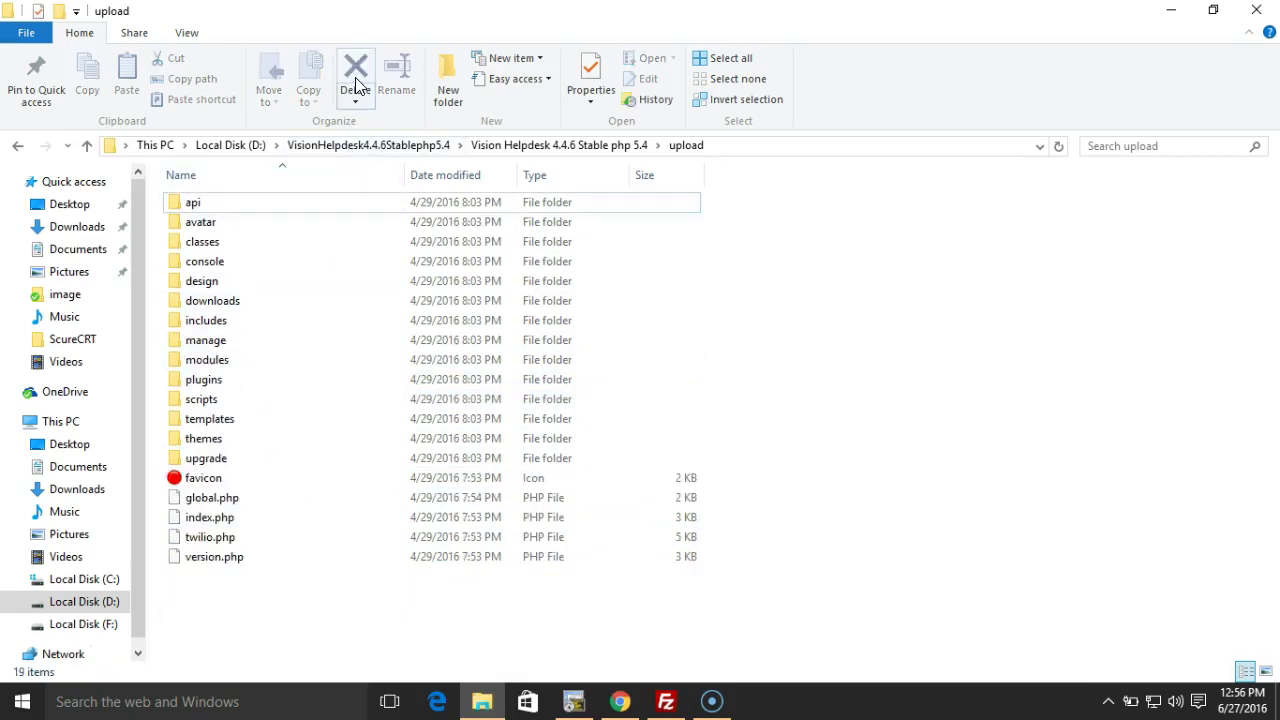
Step: Delete pipe.php from the console folder and return to the upload folder
double_click(266, 268)
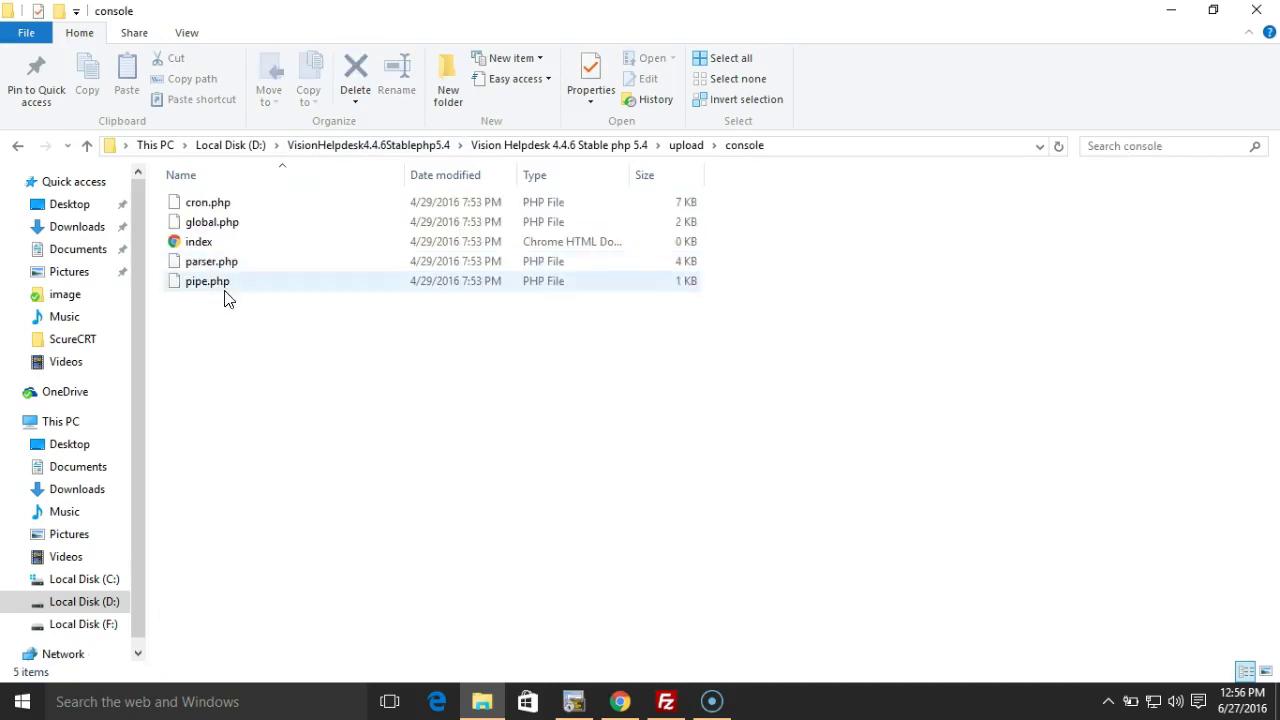
left_click(255, 288)
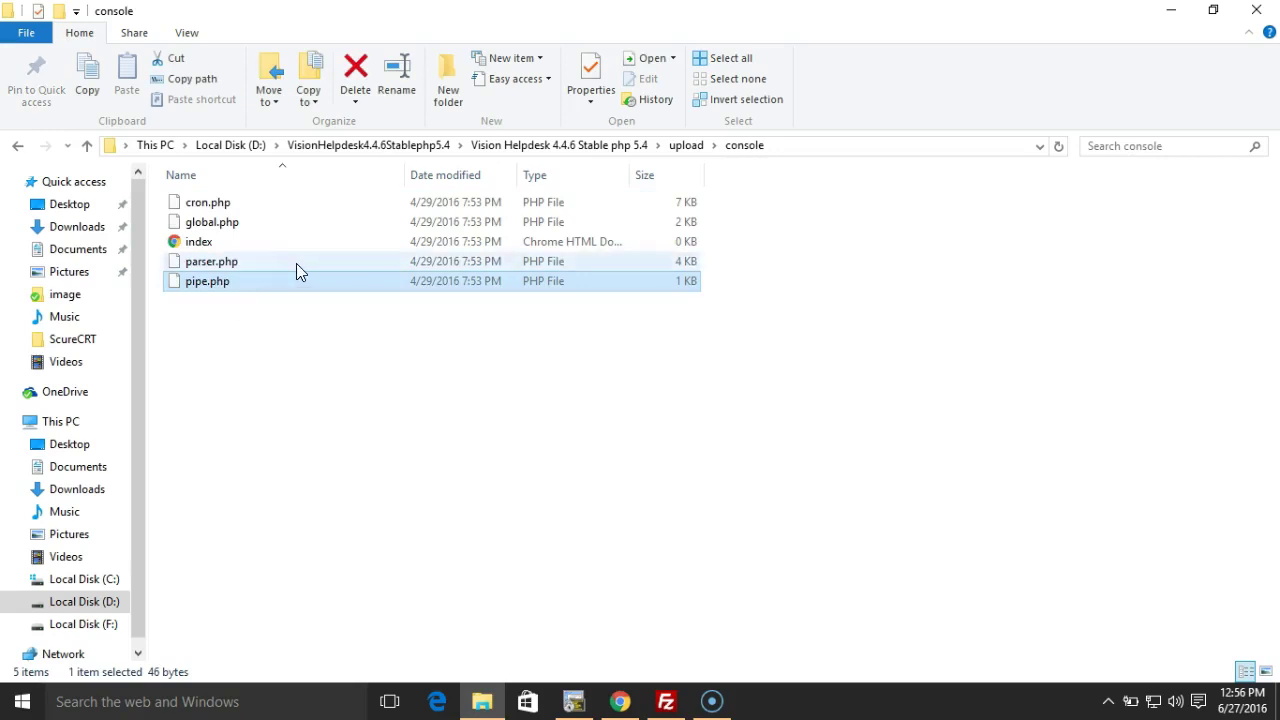
left_click(354, 84)
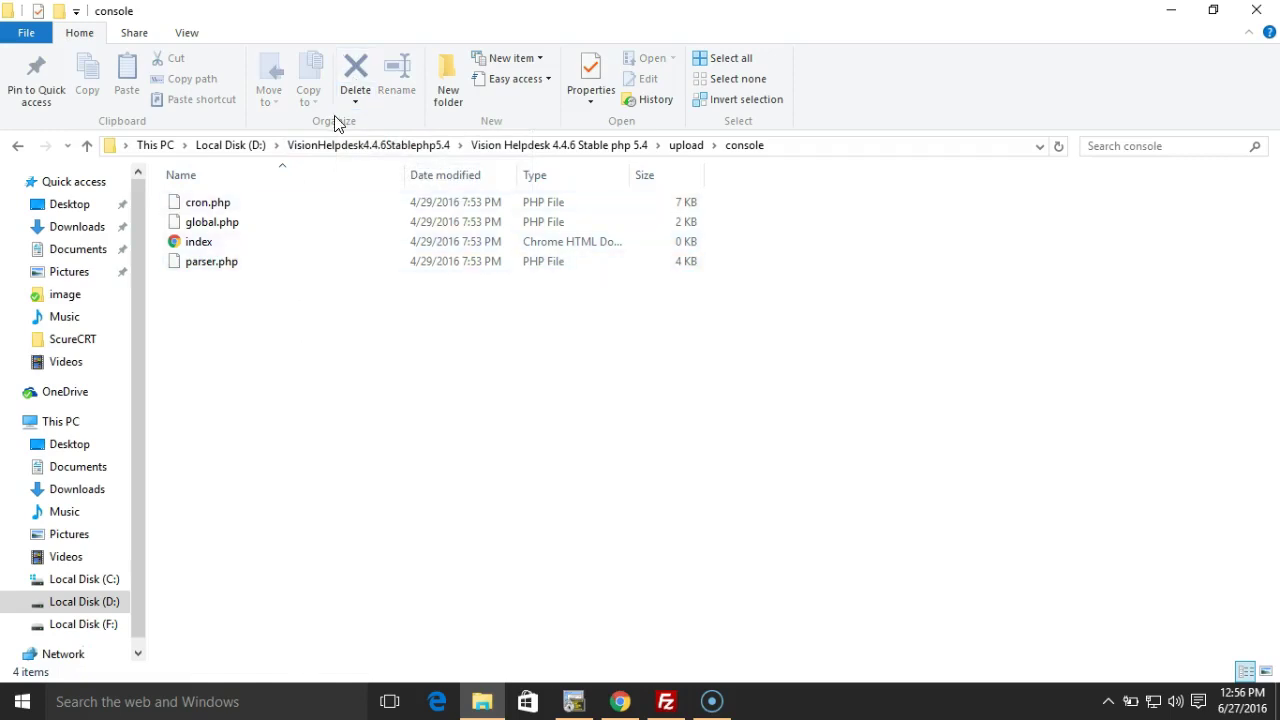
left_click(676, 148)
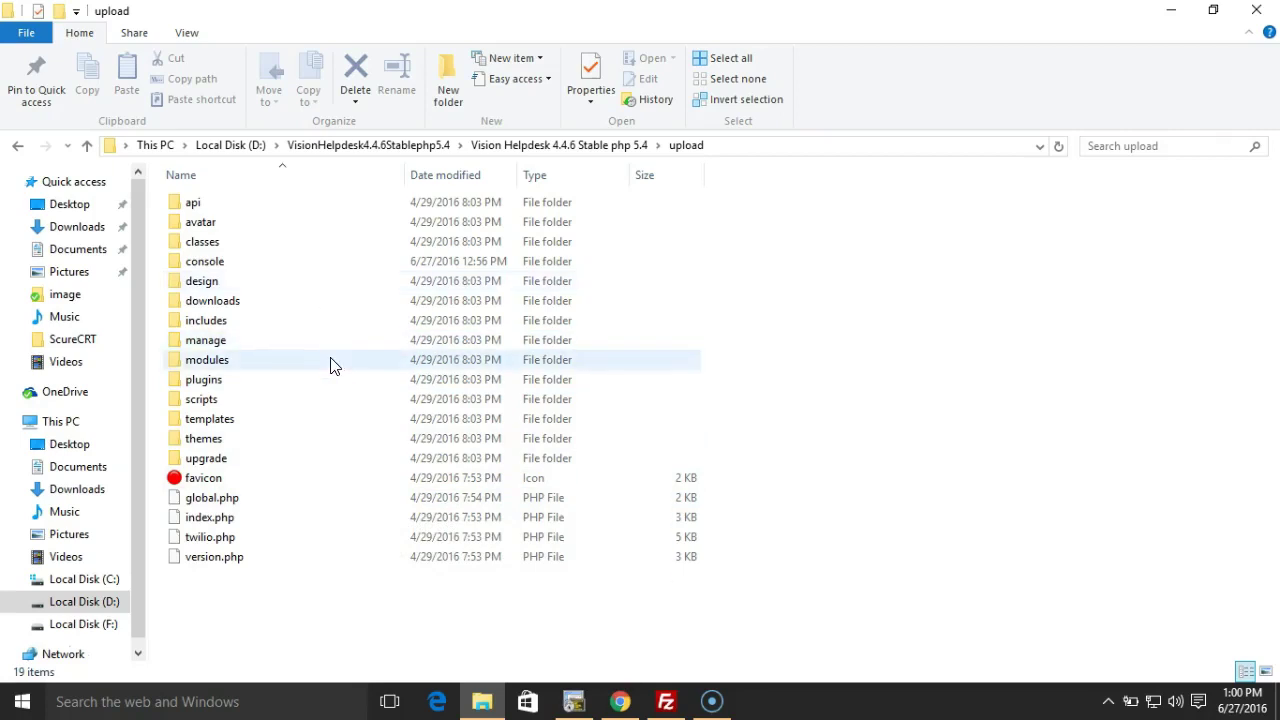
Step: Switch to FileZilla and check which transfer type is selected for file transfers
mouse_move(333, 365)
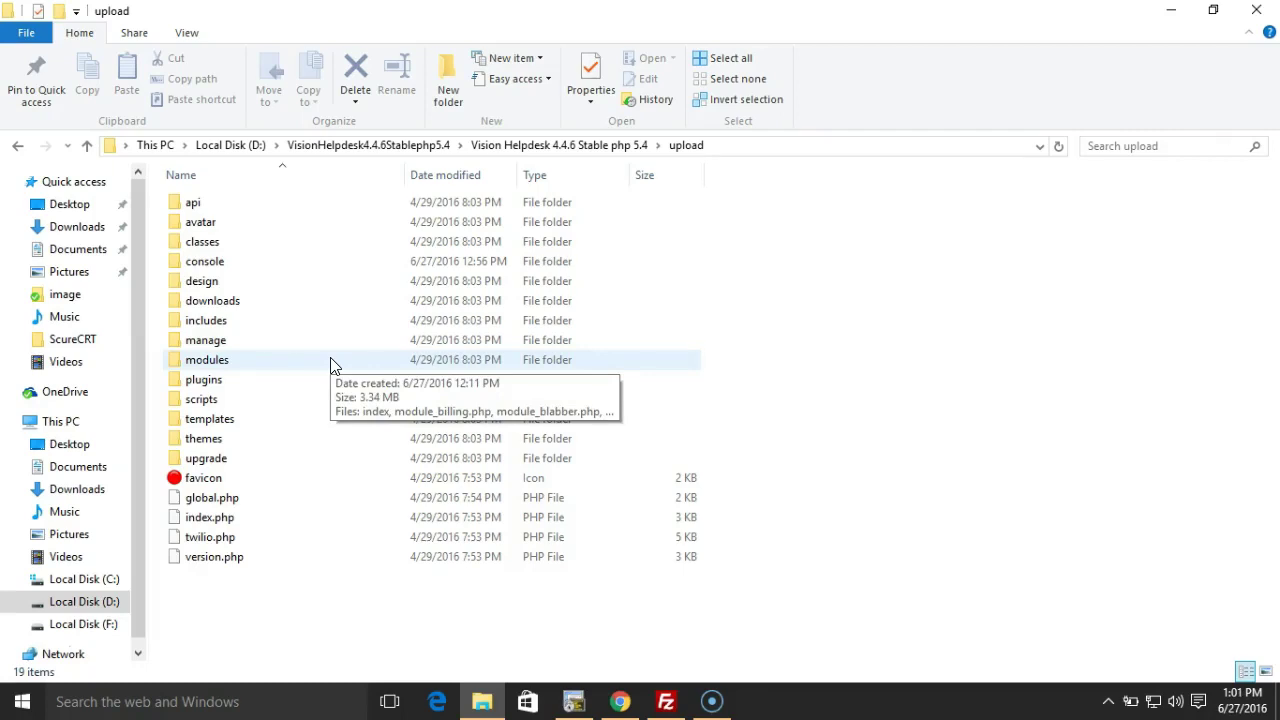
left_click(666, 702)
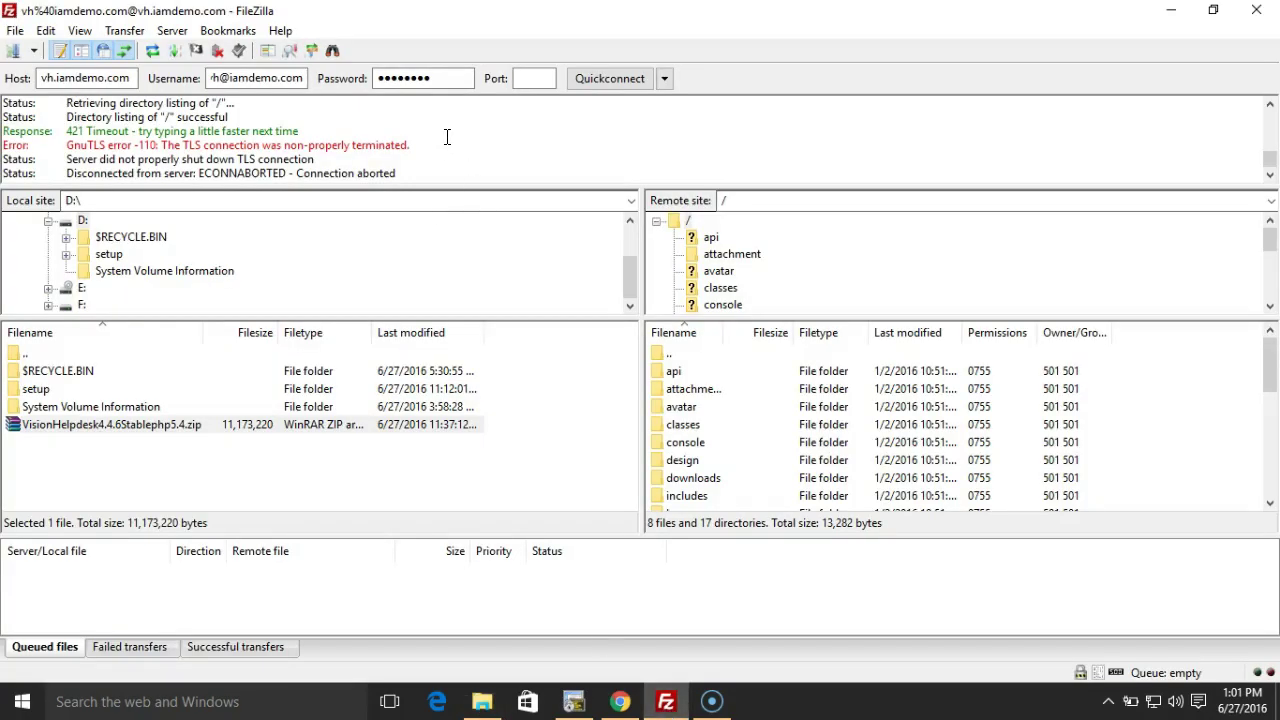
left_click(130, 80)
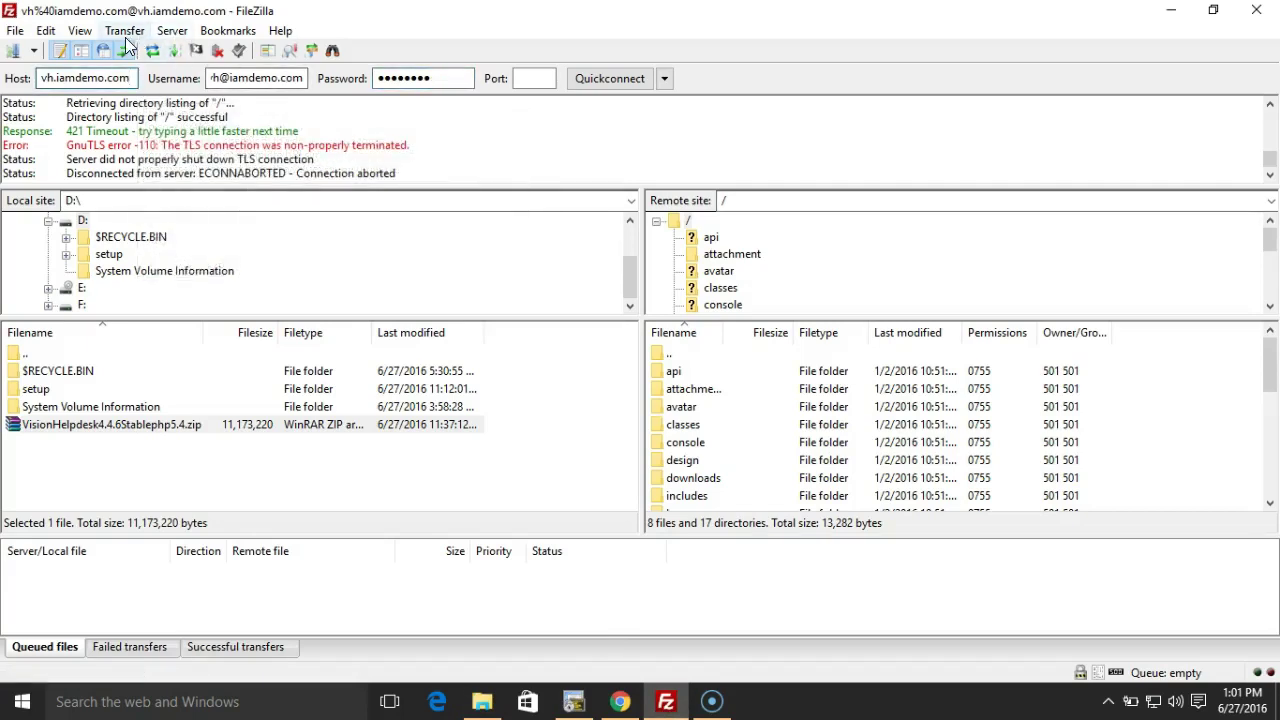
left_click(126, 36)
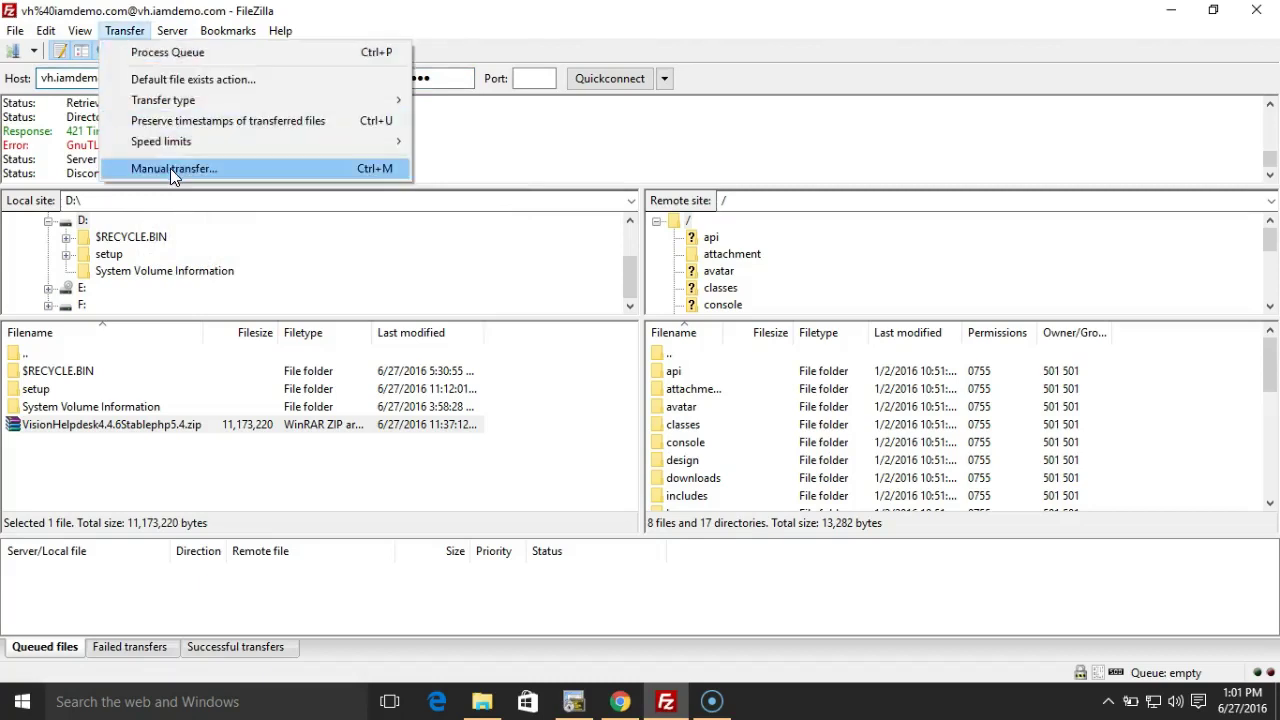
mouse_move(180, 103)
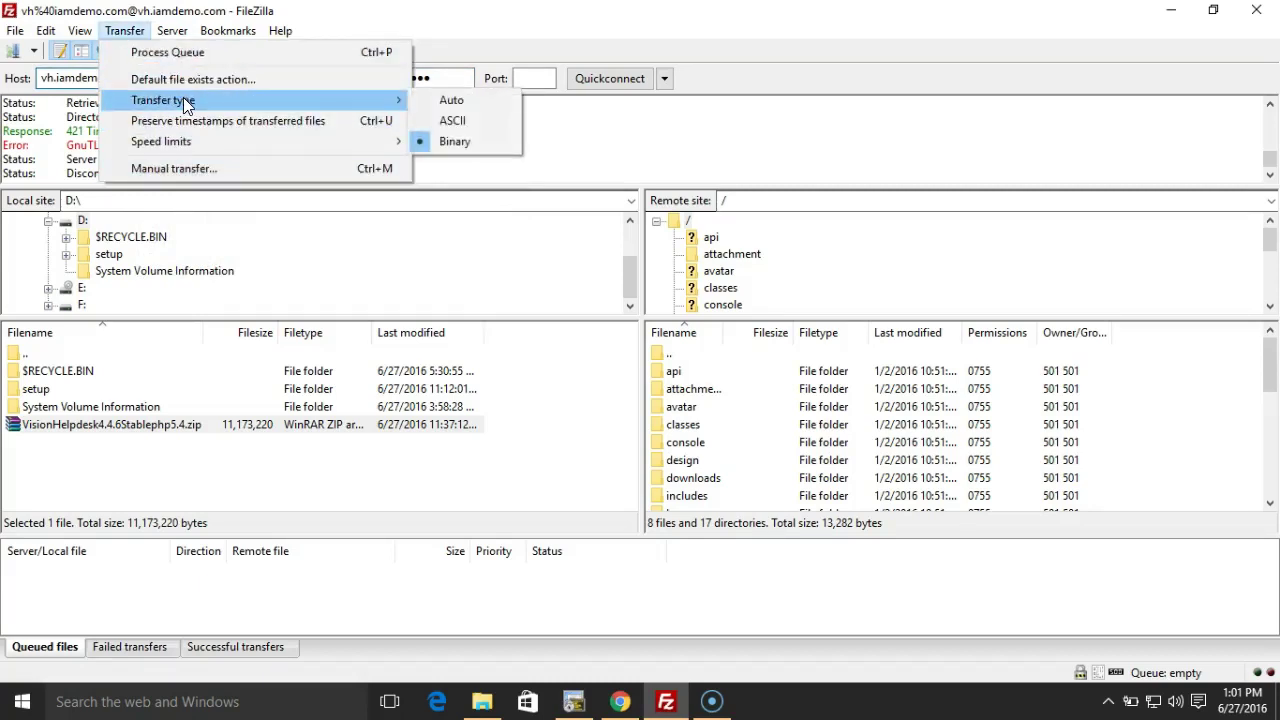
left_click(432, 28)
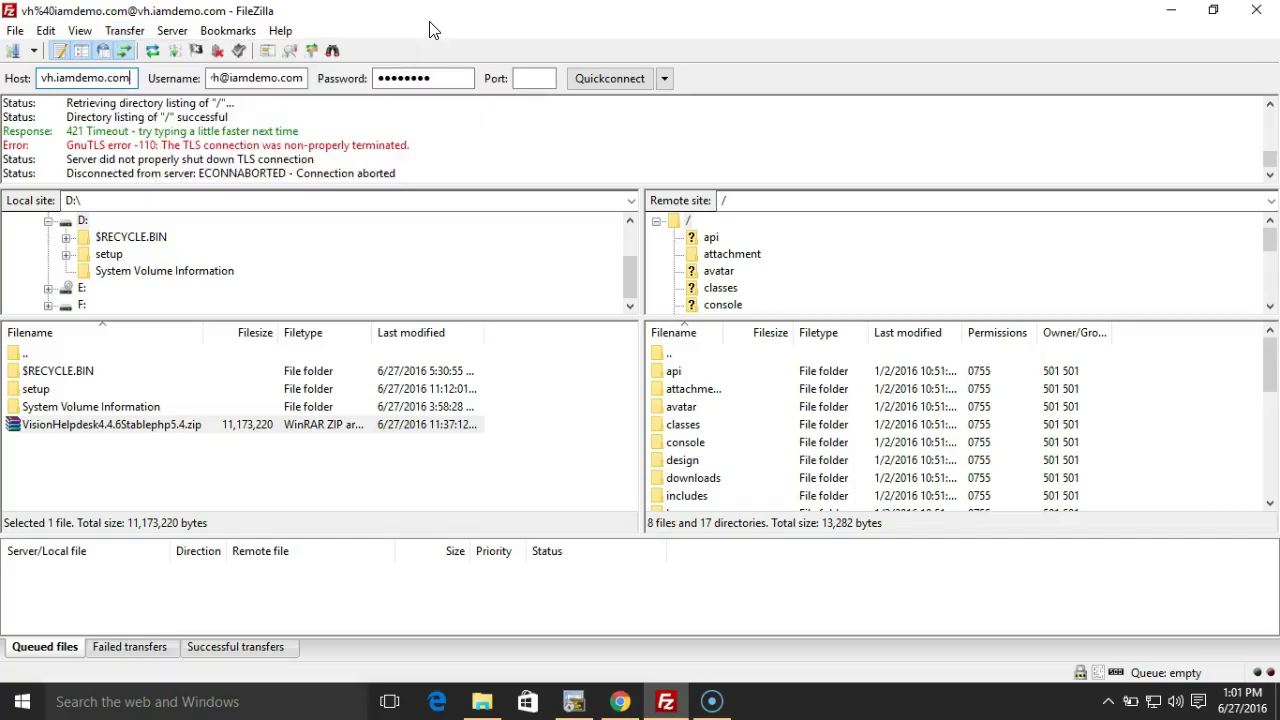
Step: Reconnect to the vh.iamdemo.com server and refresh the local file listing of drive D:
left_click(601, 78)
right_click(193, 465)
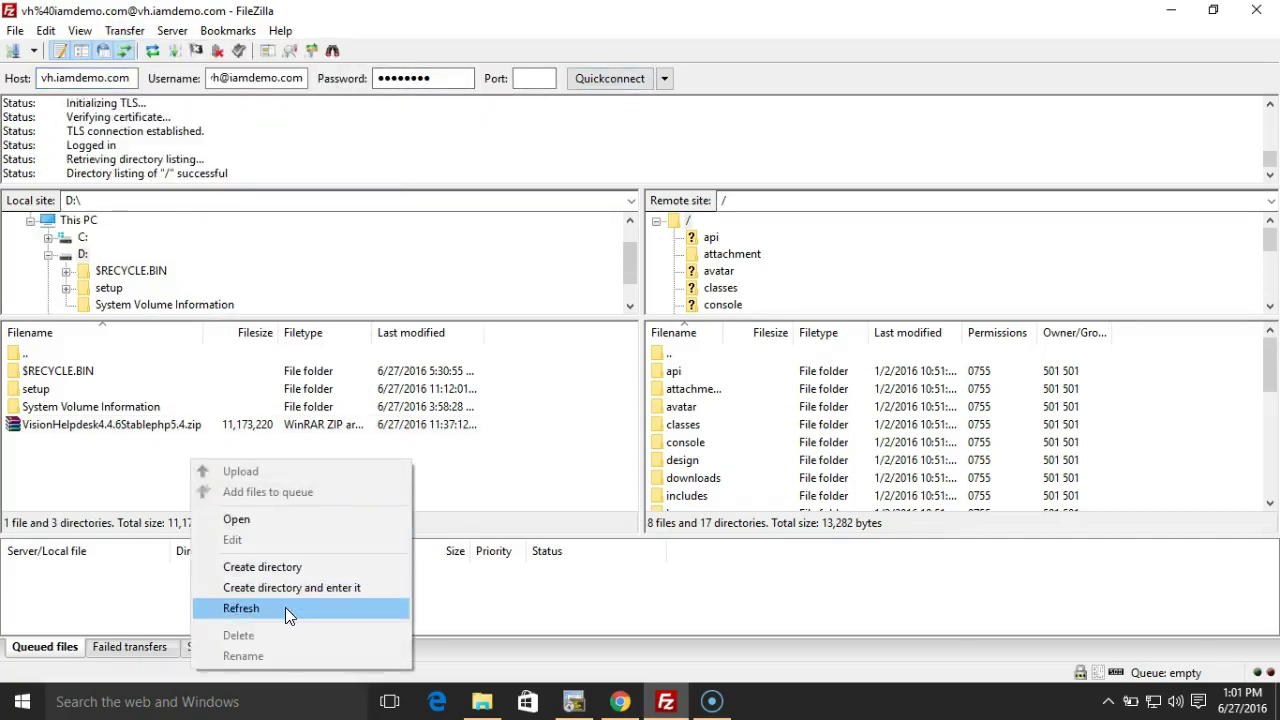
left_click(285, 609)
Step: Browse the local site to the upload folder inside VisionHelpdesk4.4.6Stablephp5.4 and its Vision Helpdesk 4.4.6 Stable php 5.4 subfolder
double_click(162, 426)
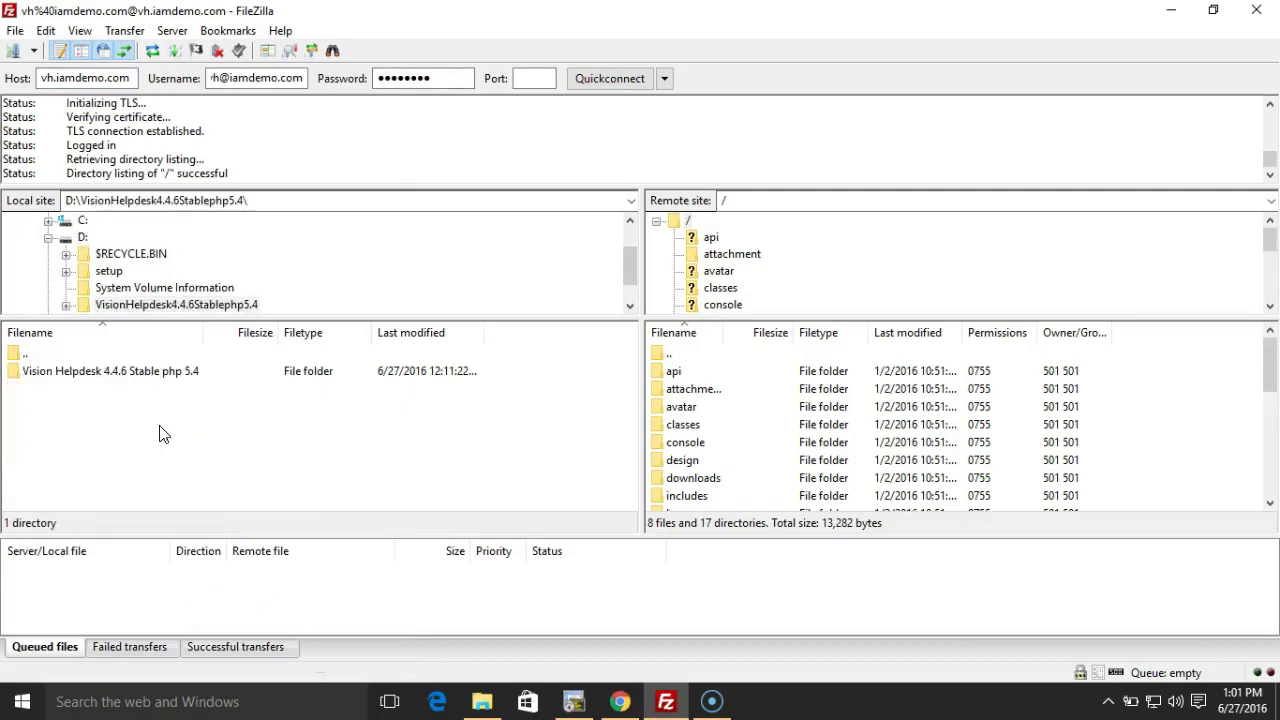
double_click(165, 380)
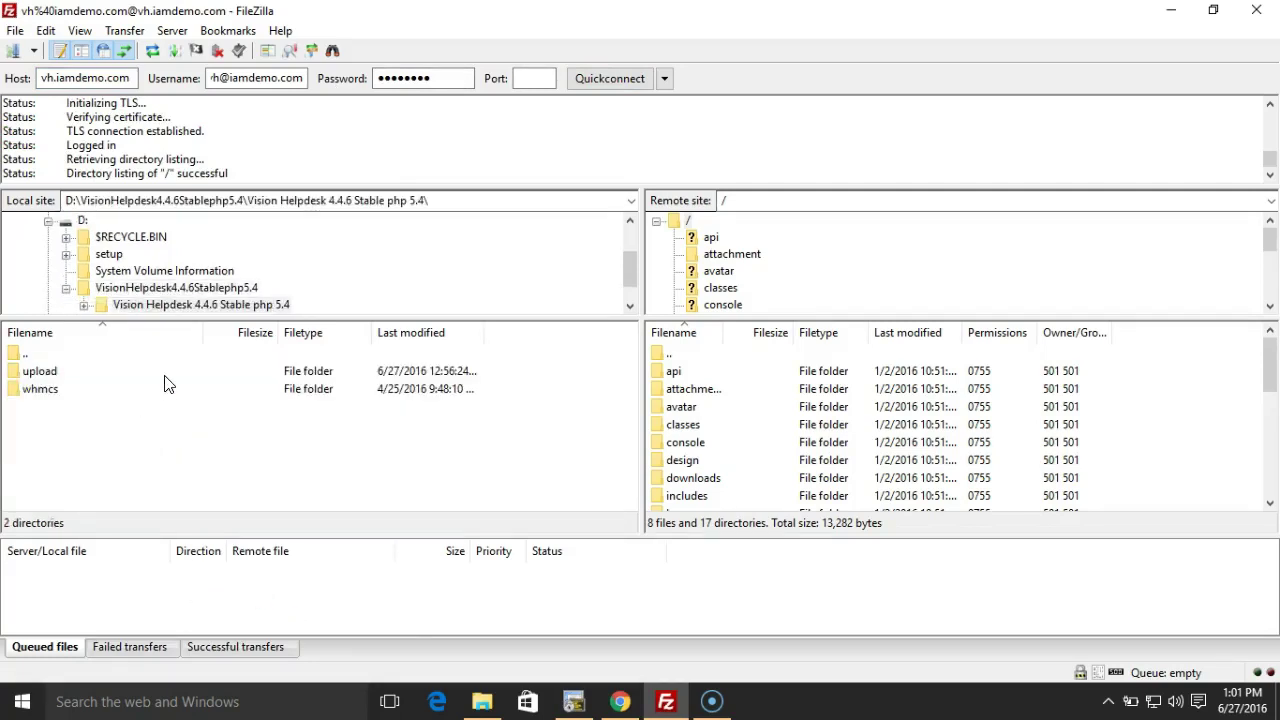
double_click(46, 372)
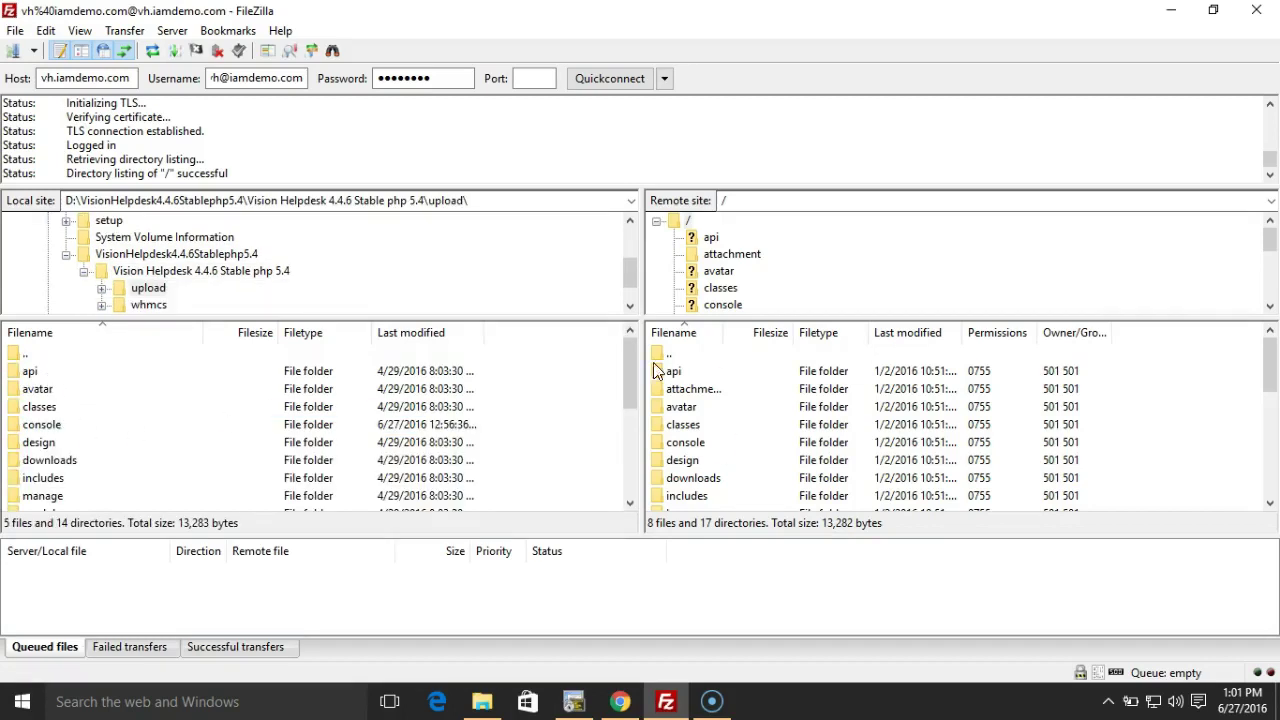
Step: Upload all files and folders from the local upload folder to the remote site's root directory
mouse_move(629, 365)
left_mouse_down()
mouse_move(634, 445)
mouse_move(625, 375)
left_mouse_up()
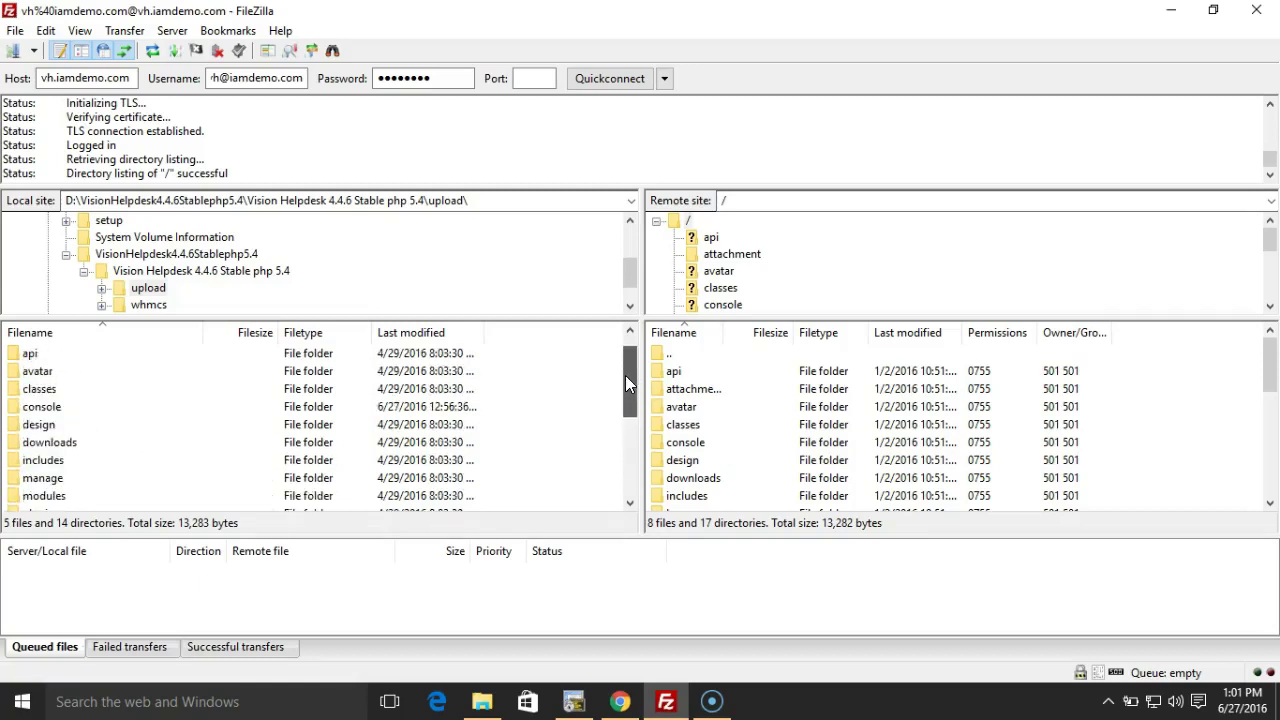
left_click(40, 410)
key("ctrl+a")
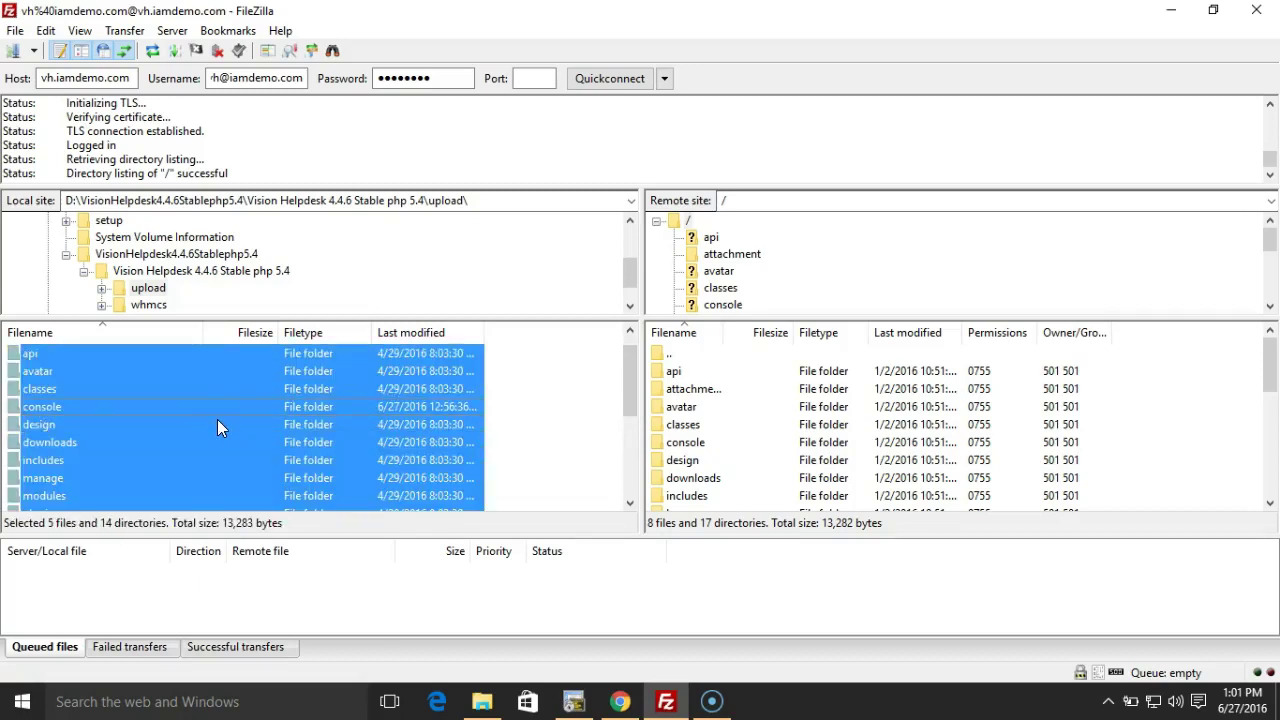
left_click_drag(1271, 378, 1273, 440)
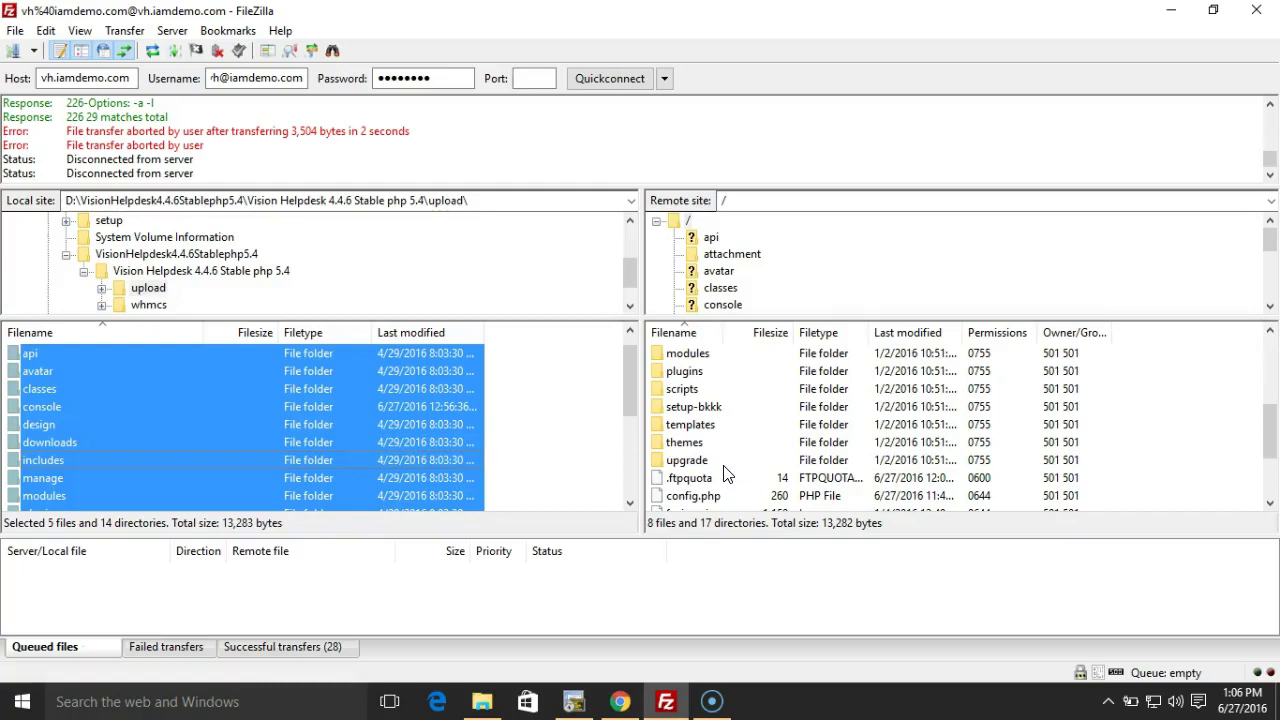
right_click(302, 442)
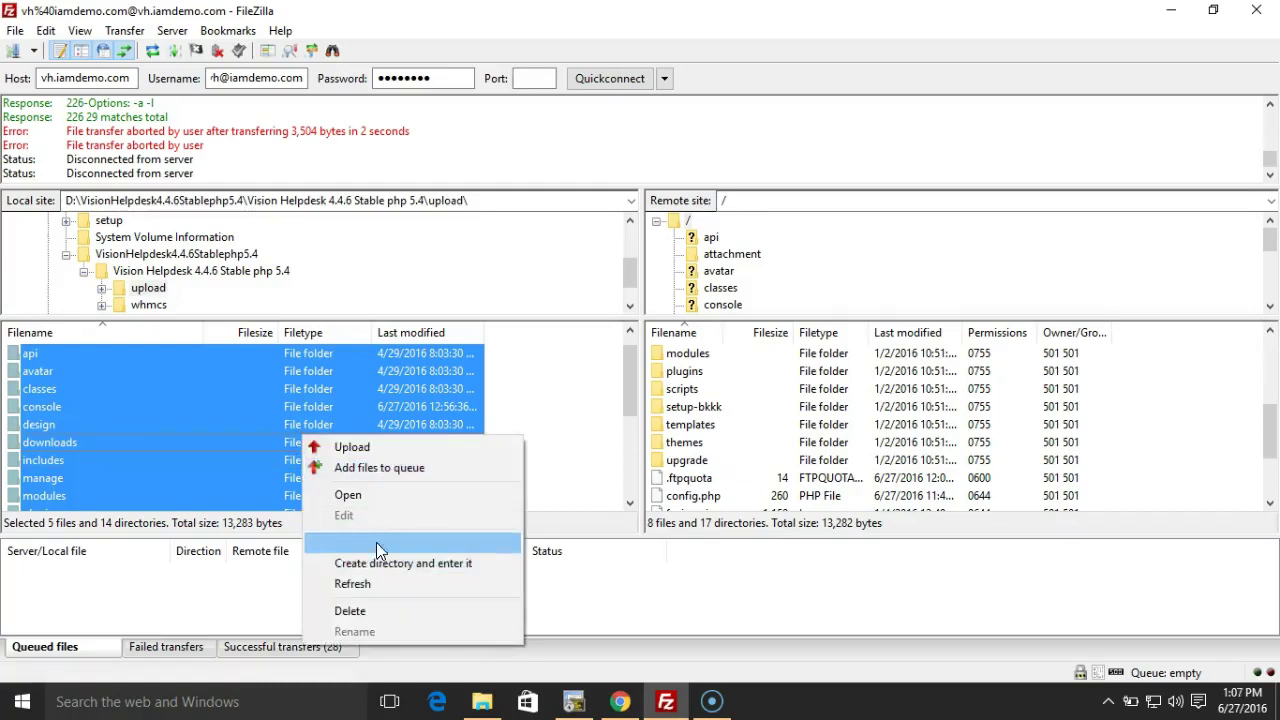
left_click(389, 449)
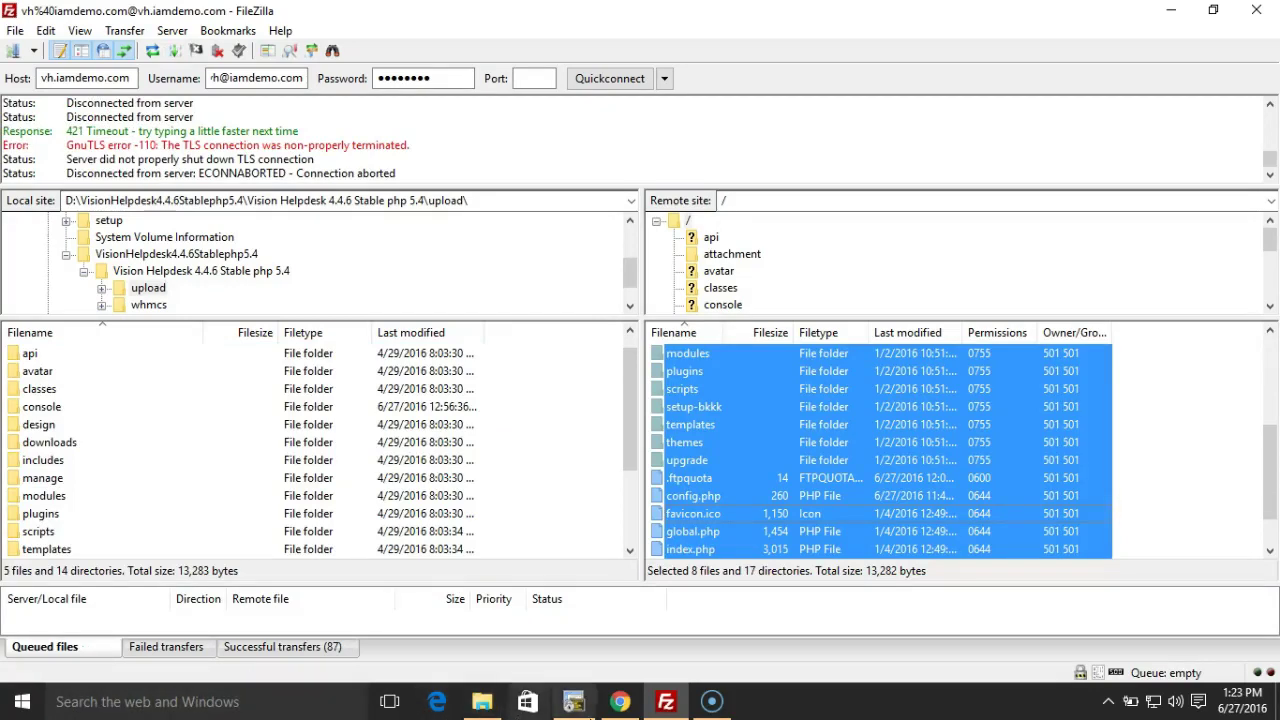
Step: Switch to Chrome and open the upgrade script index at vh.iamdemo.com/upgrade/
left_click(620, 702)
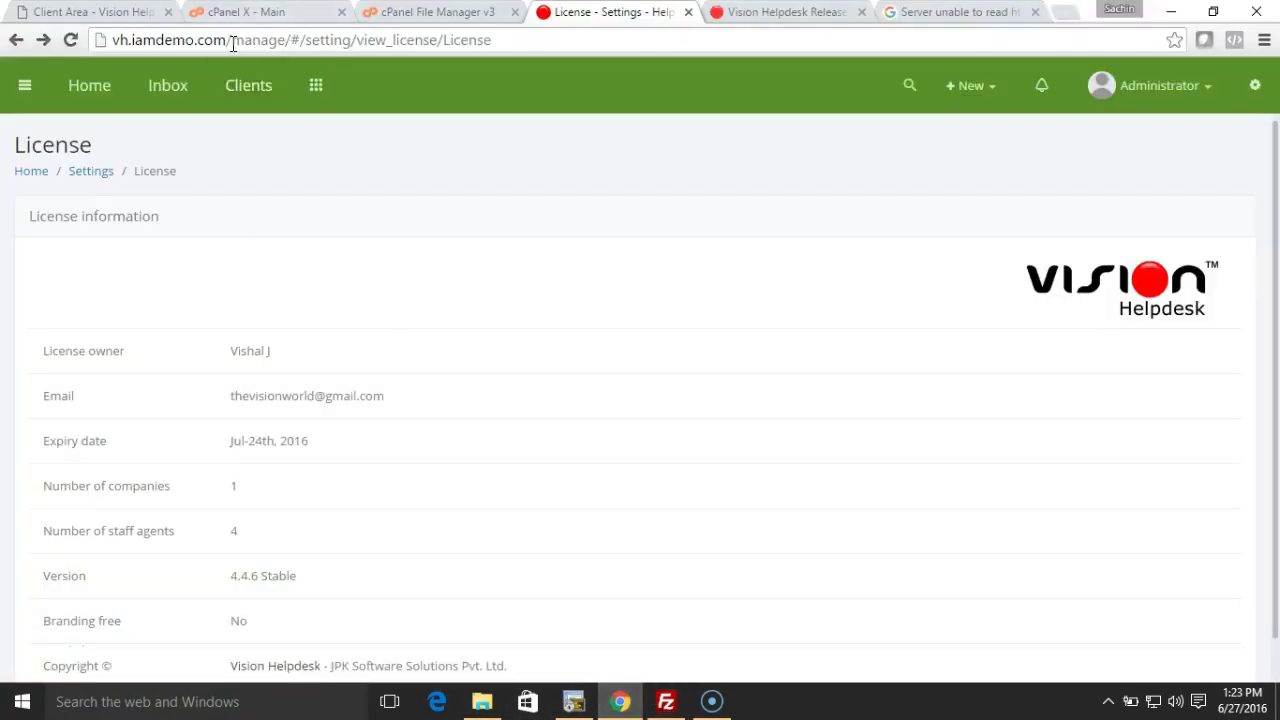
left_click_drag(232, 42, 509, 62)
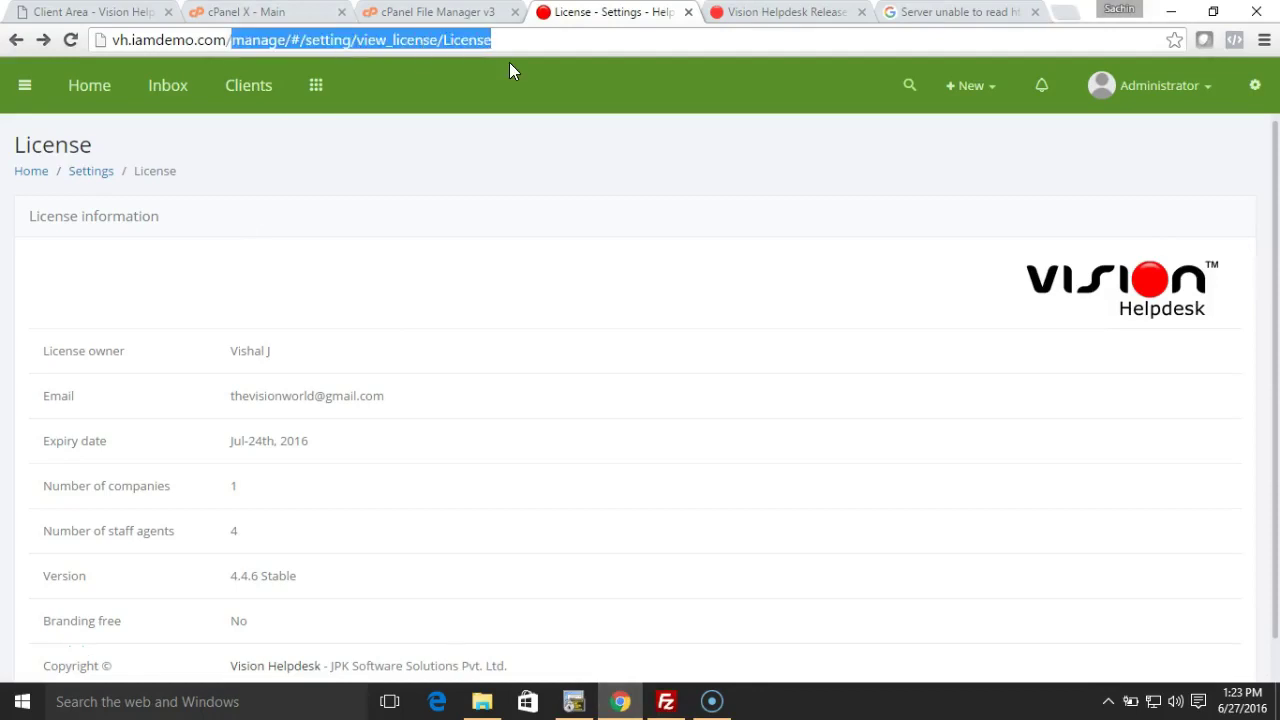
key("BackSpace")
type("upd")
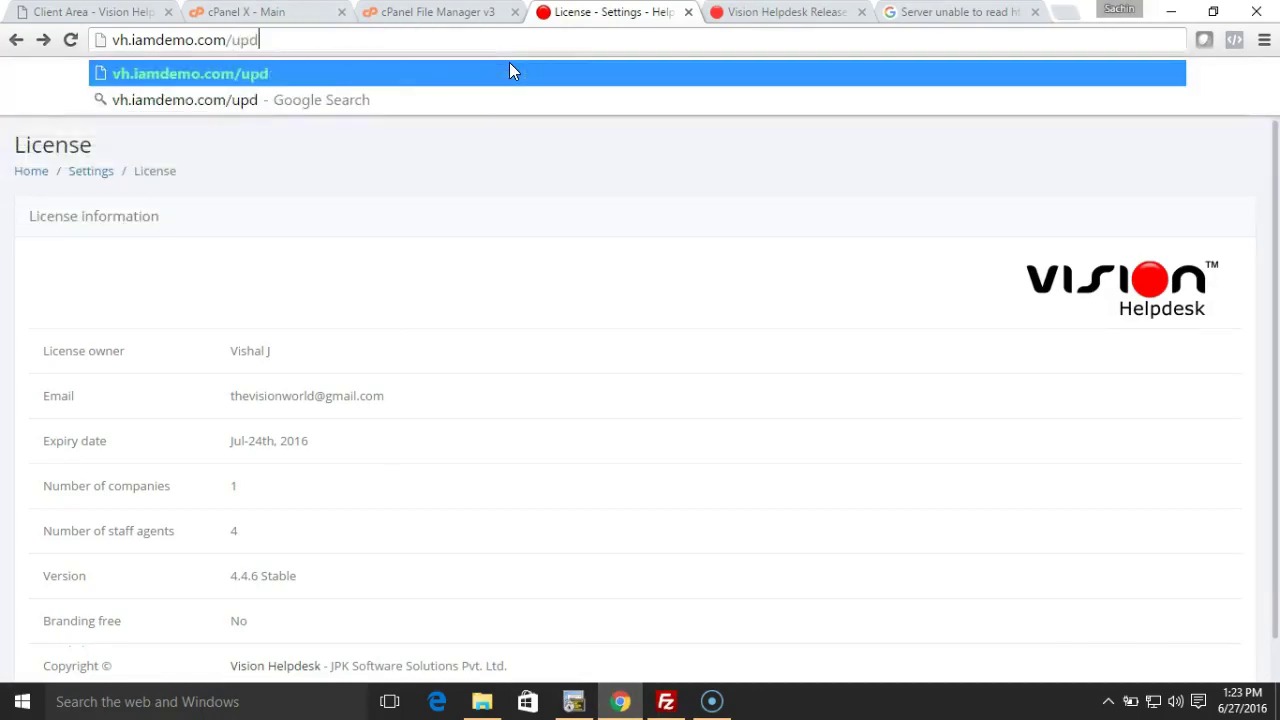
key("BackSpace")
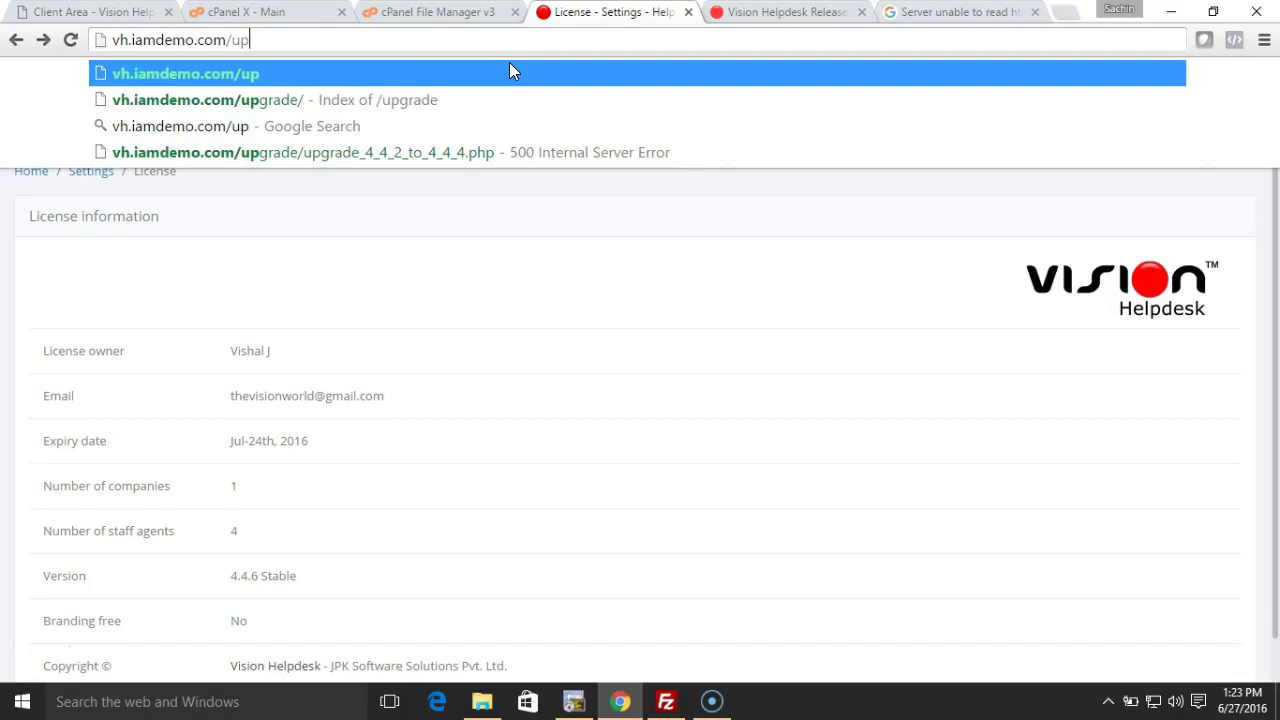
key("Down")
key("Return")
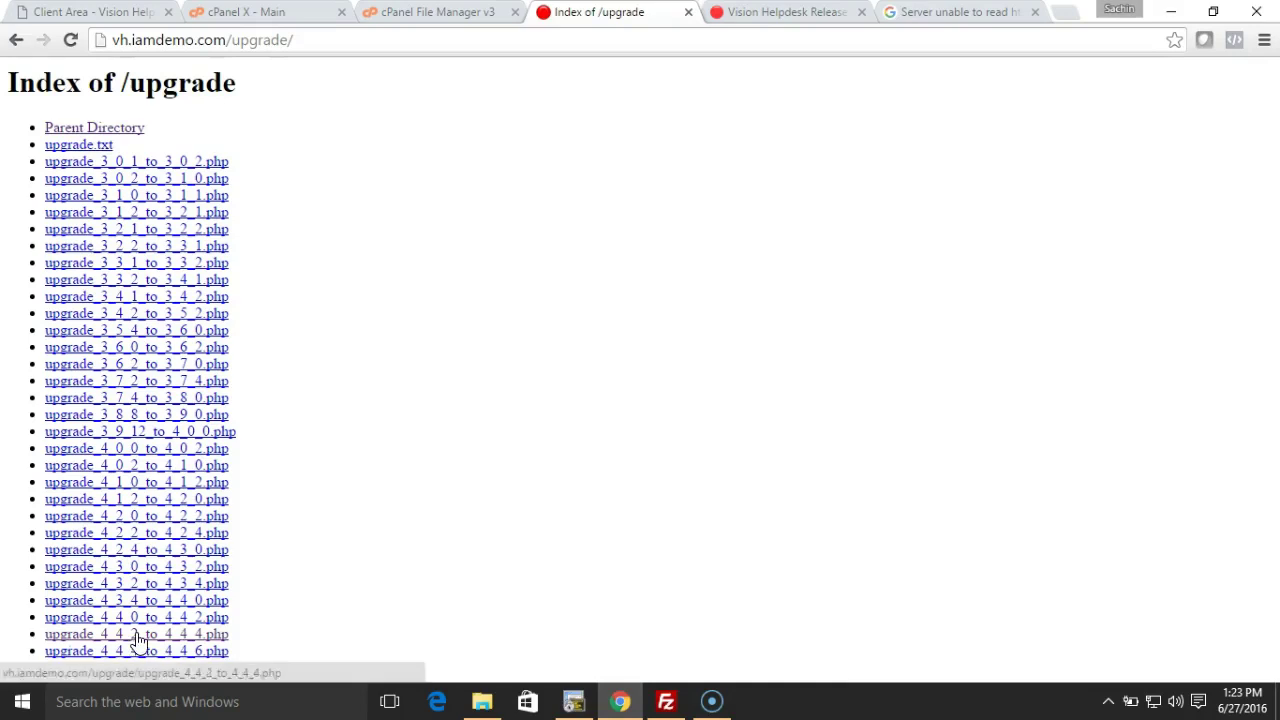
Step: Run the upgrade scripts upgrade_4_4_2_to_4_4_4.php and upgrade_4_4_4_to_4_4_6.php in that order
left_click(158, 635)
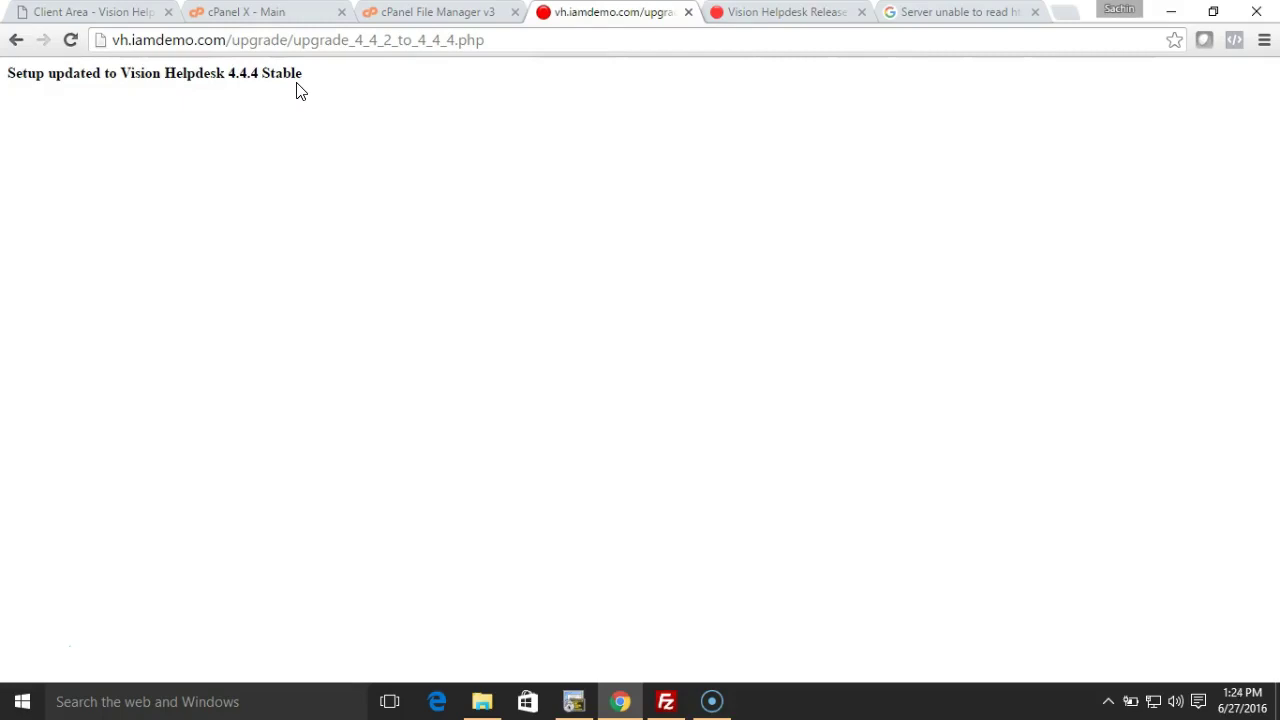
left_click(15, 45)
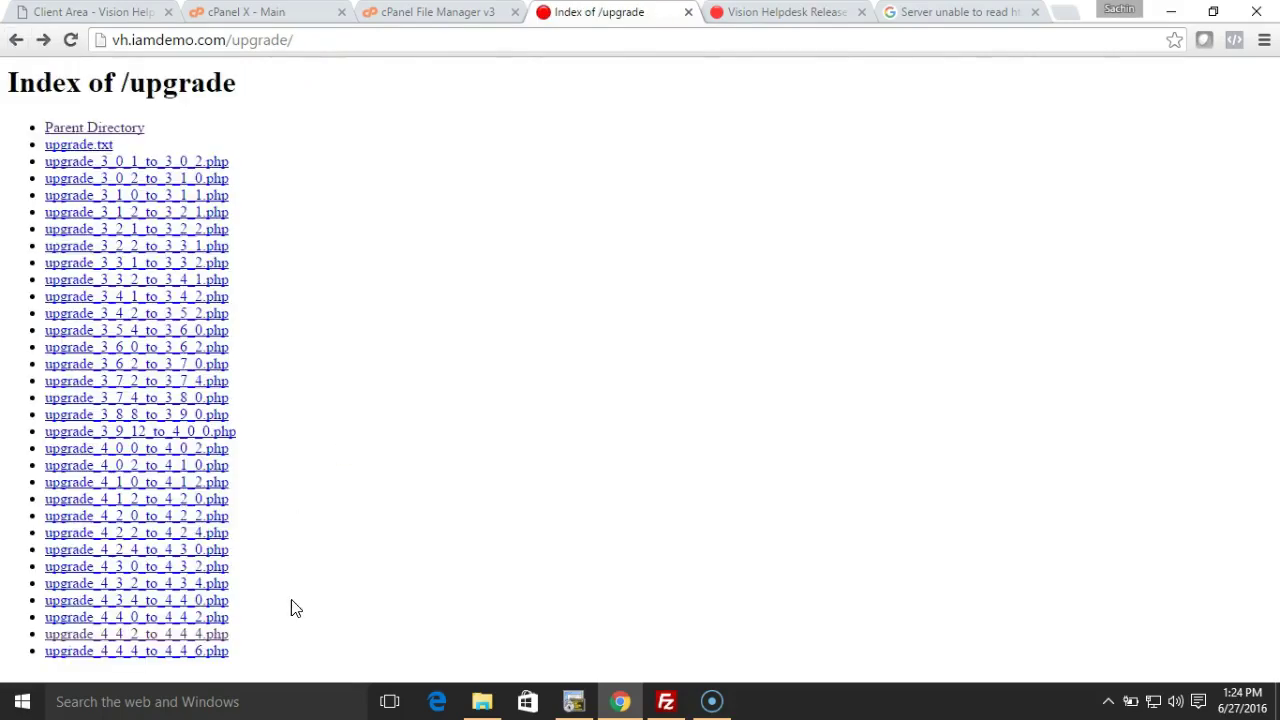
left_click(223, 656)
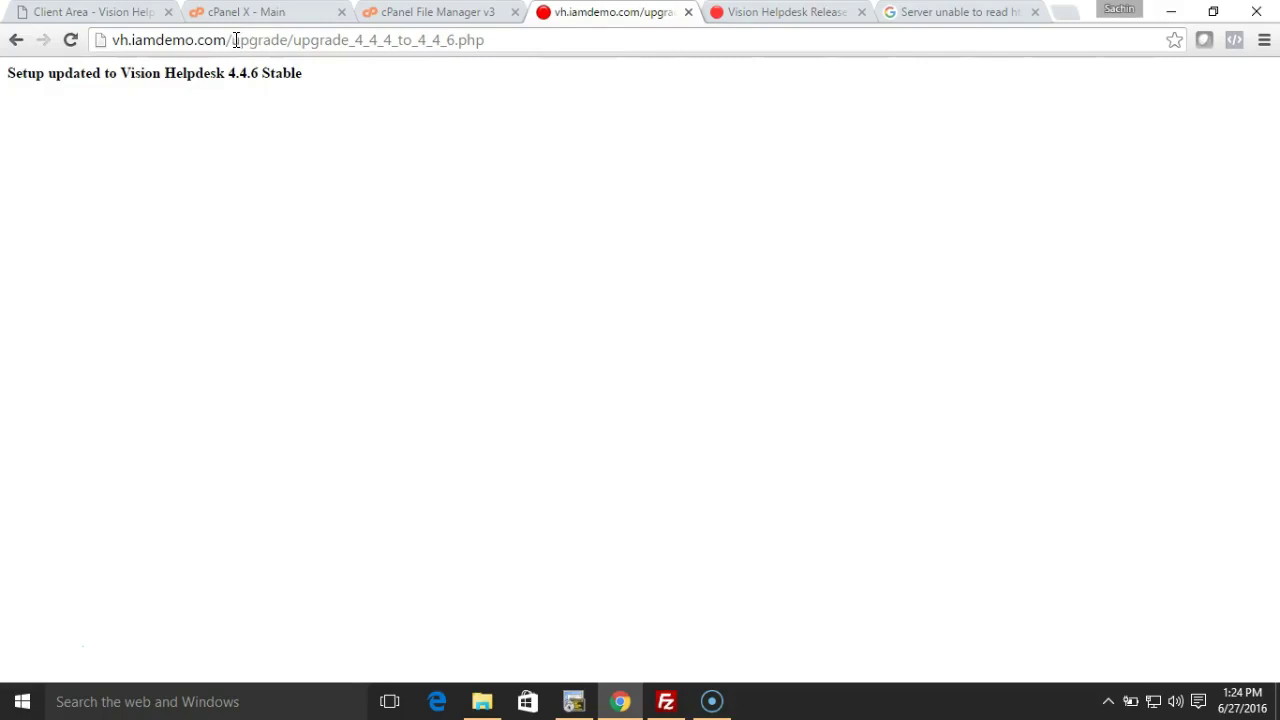
Step: Load the help desk client portal at vh.iamdemo.com to check it after the upgrade
left_click_drag(232, 42, 508, 76)
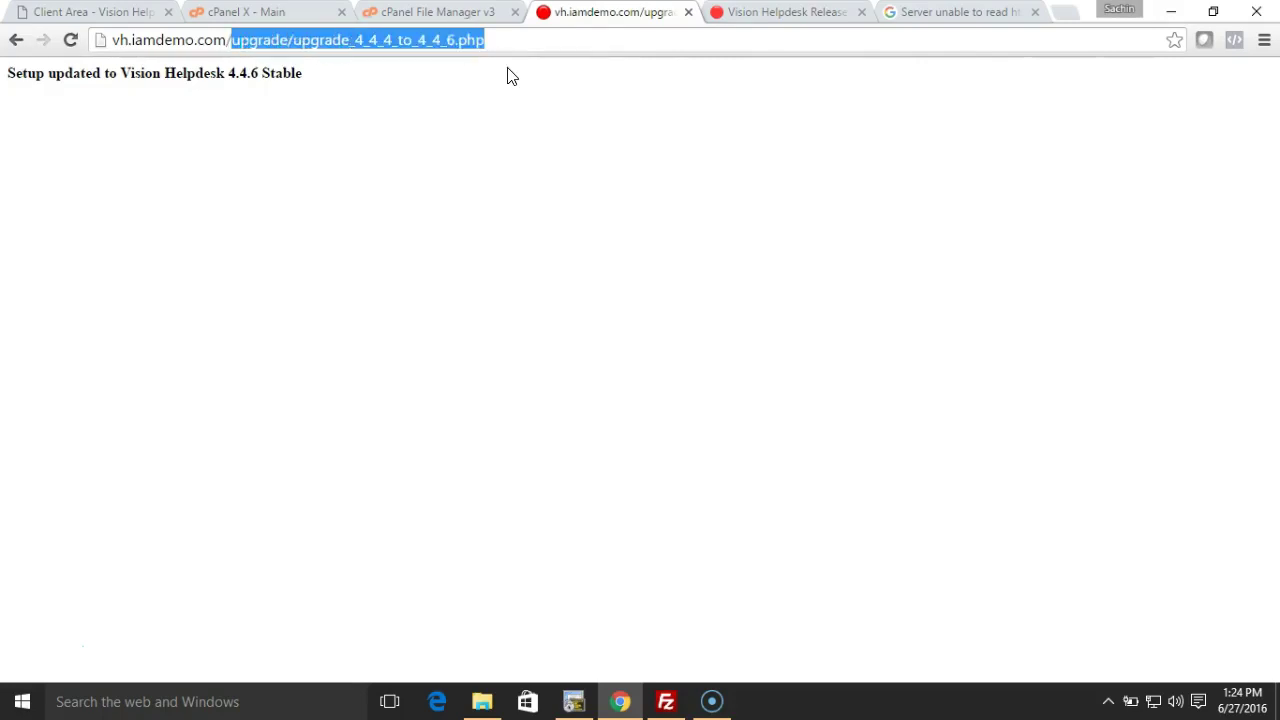
key("BackSpace")
key("Return")
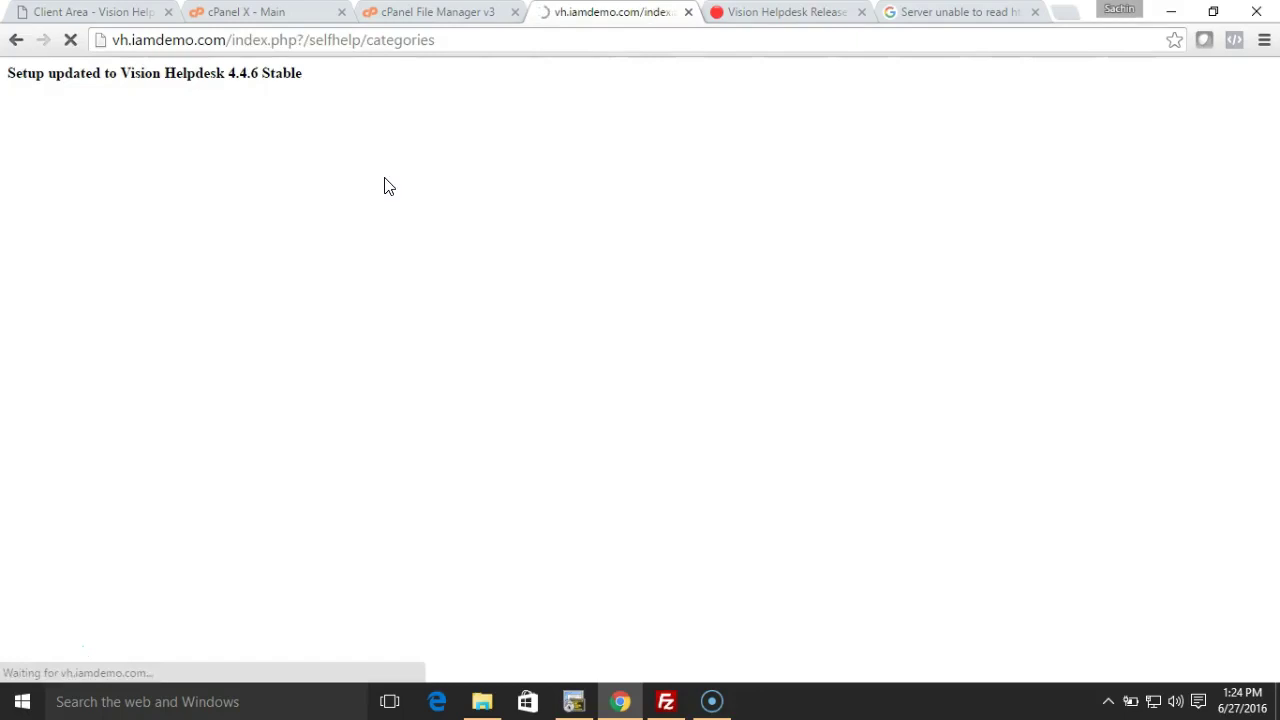
Step: Go to the staff area at vh.iamdemo.com/manage/ and open the License information in the settings to check the version
left_click_drag(231, 40, 623, 71)
key("BackSpace")
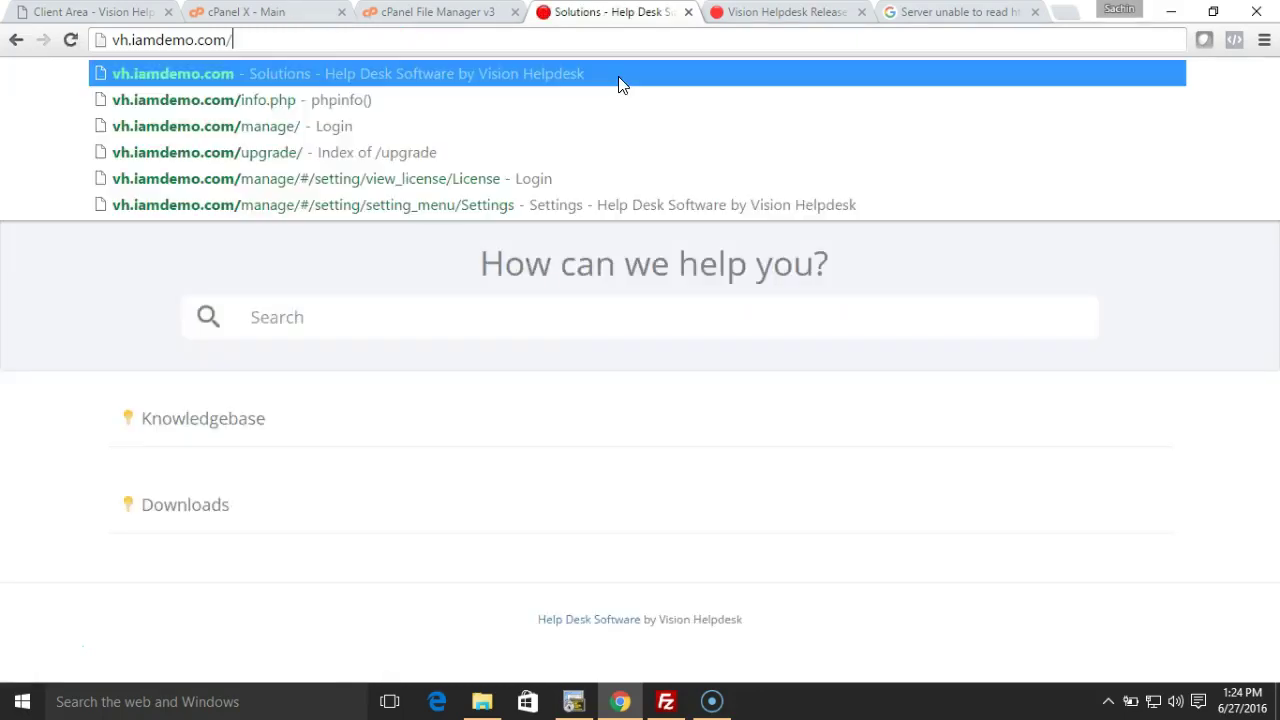
type("manage")
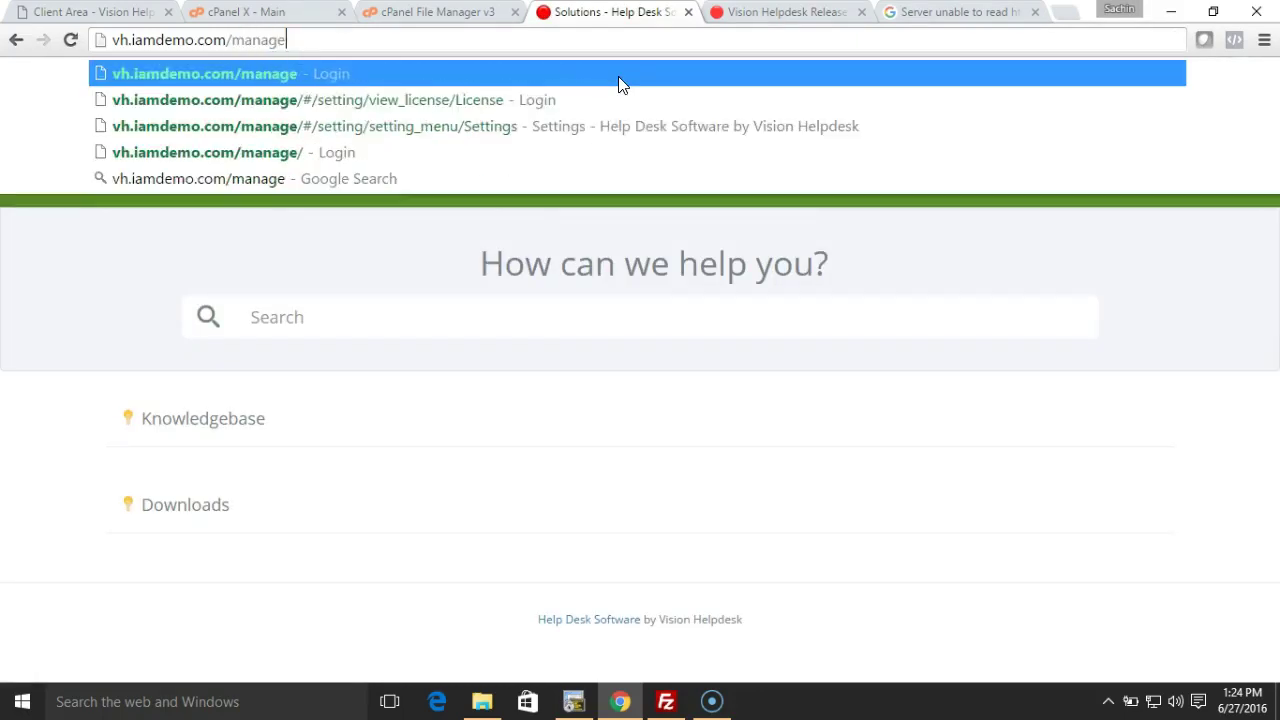
type("/")
key("Return")
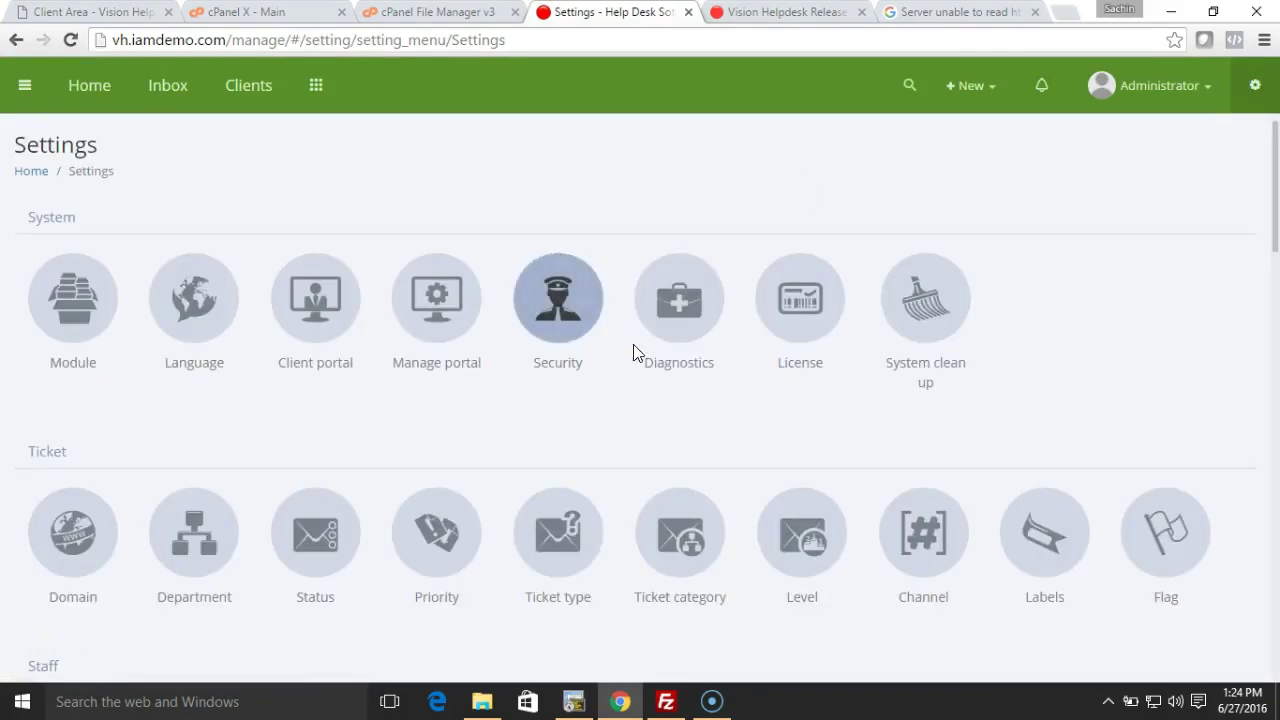
left_click(810, 314)
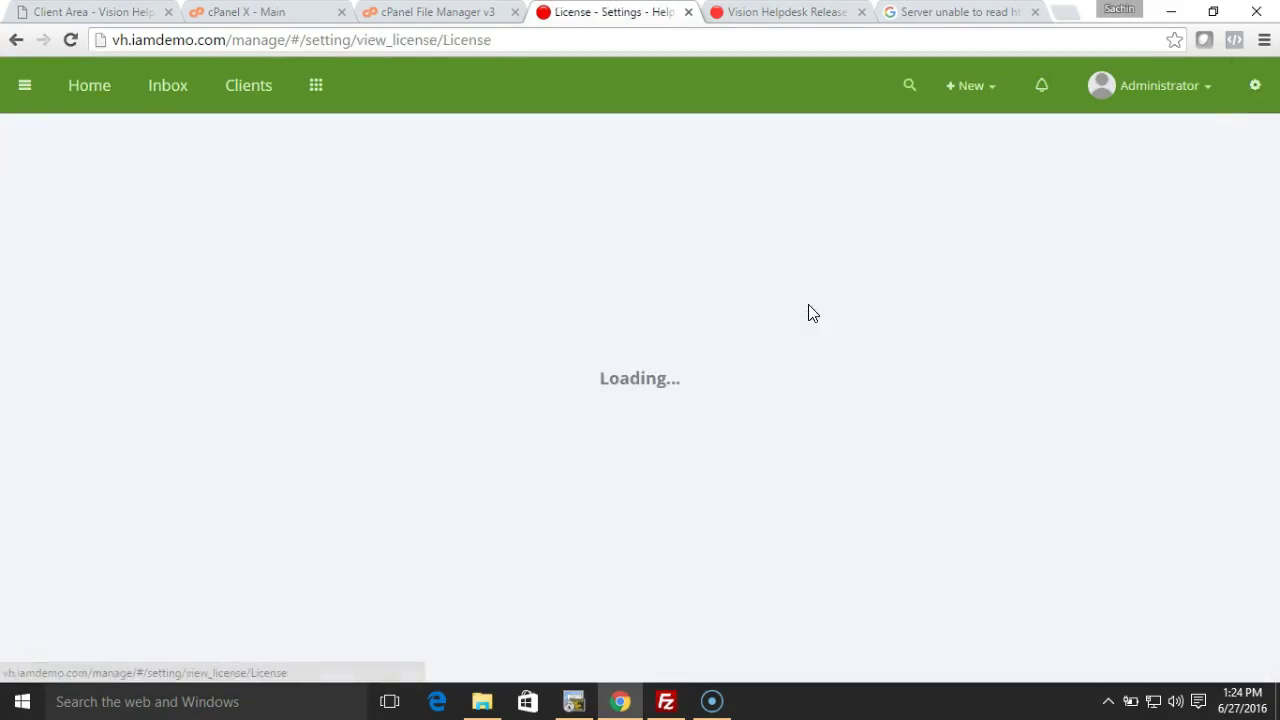